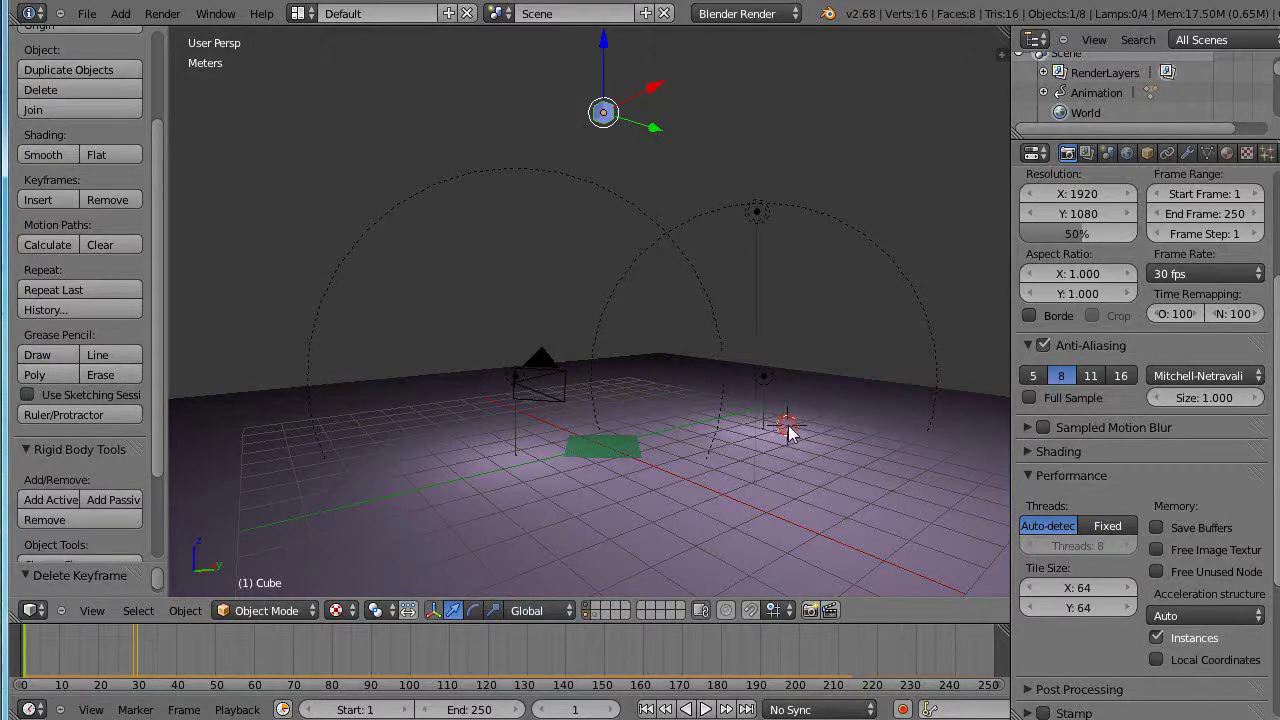
# Keep Blender Render as the render engine and orbit the view over the scene.
pyautogui.scroll(2, 789, 428)
pyautogui.moveTo(770, 383); pyautogui.dragTo(683, 449, button='middle')
pyautogui.click(740, 18)
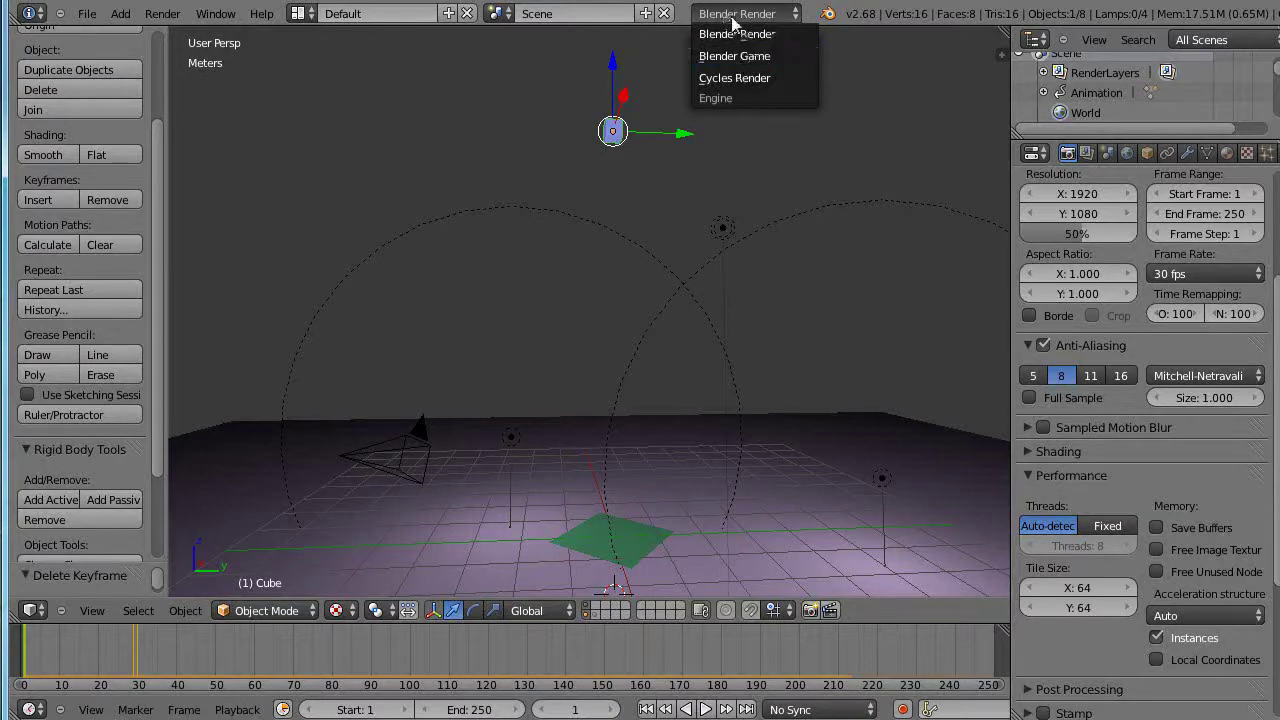
pyautogui.click(734, 35)
pyautogui.click(655, 334)
pyautogui.moveTo(650, 343)
pyautogui.mouseDown(button='middle')
pyautogui.moveTo(560, 366)
pyautogui.moveTo(708, 364)
pyautogui.mouseUp(button='middle')
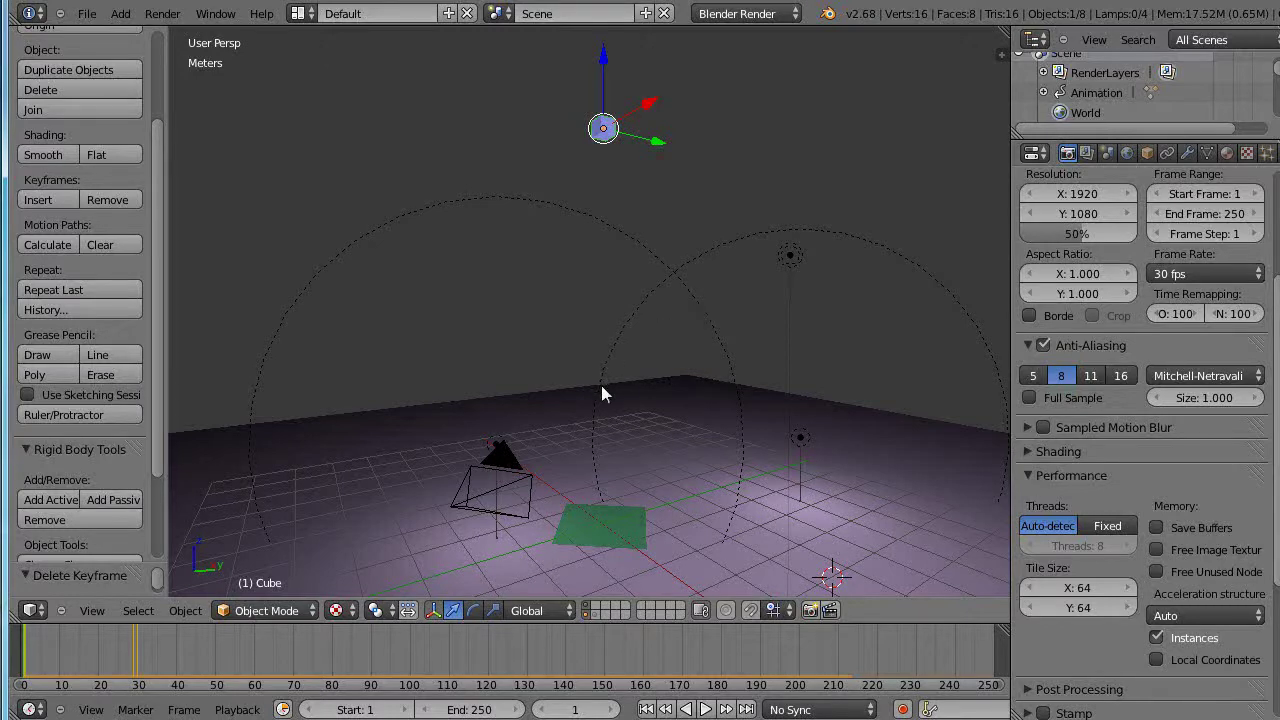
pyautogui.moveTo(616, 392)
pyautogui.mouseDown(button='middle')
pyautogui.moveTo(643, 407)
pyautogui.moveTo(565, 399)
pyautogui.moveTo(608, 413)
pyautogui.mouseUp(button='middle')
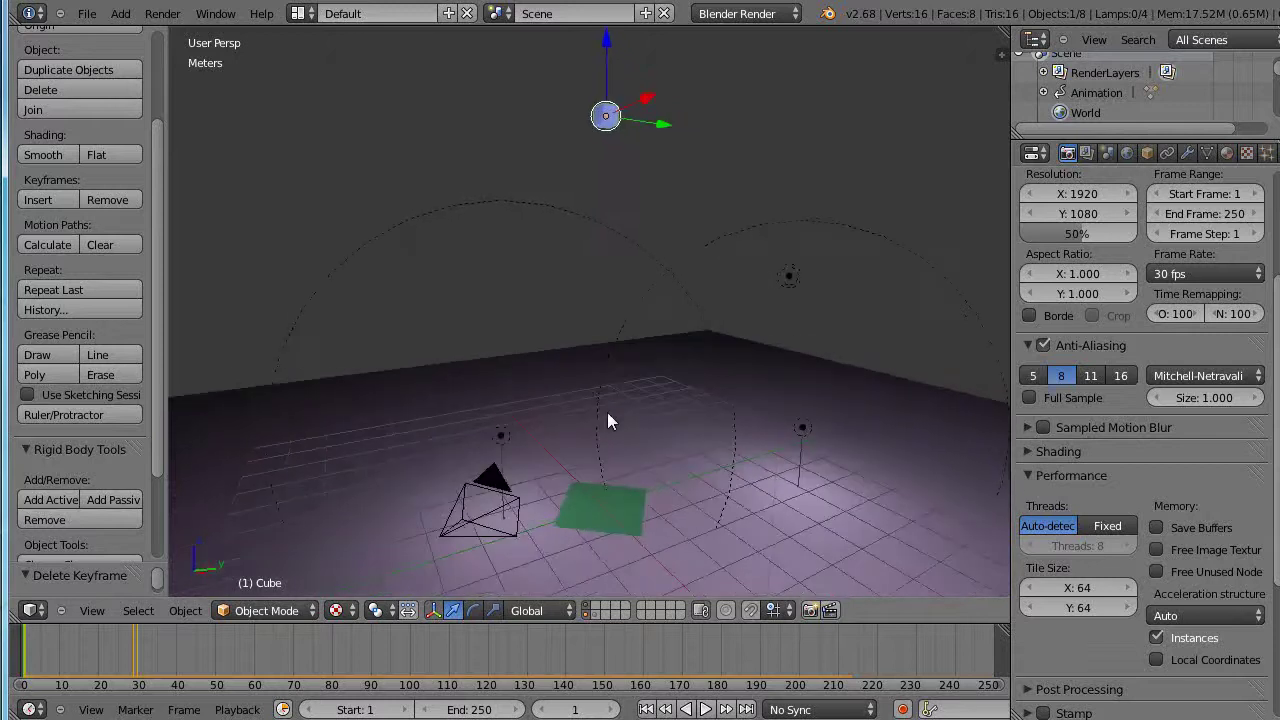
# Make the green floor plane a passive rigid body, then select the small cube.
pyautogui.rightClick(730, 350)
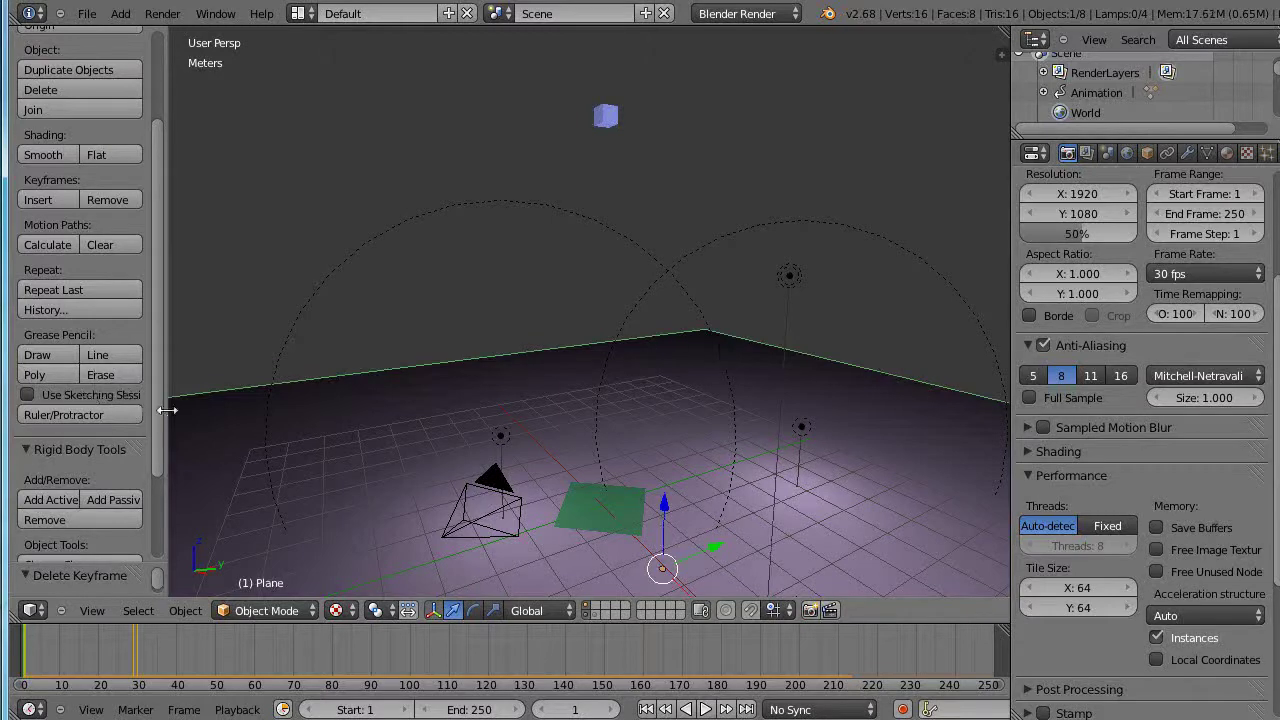
pyautogui.moveTo(158, 408); pyautogui.dragTo(157, 489)
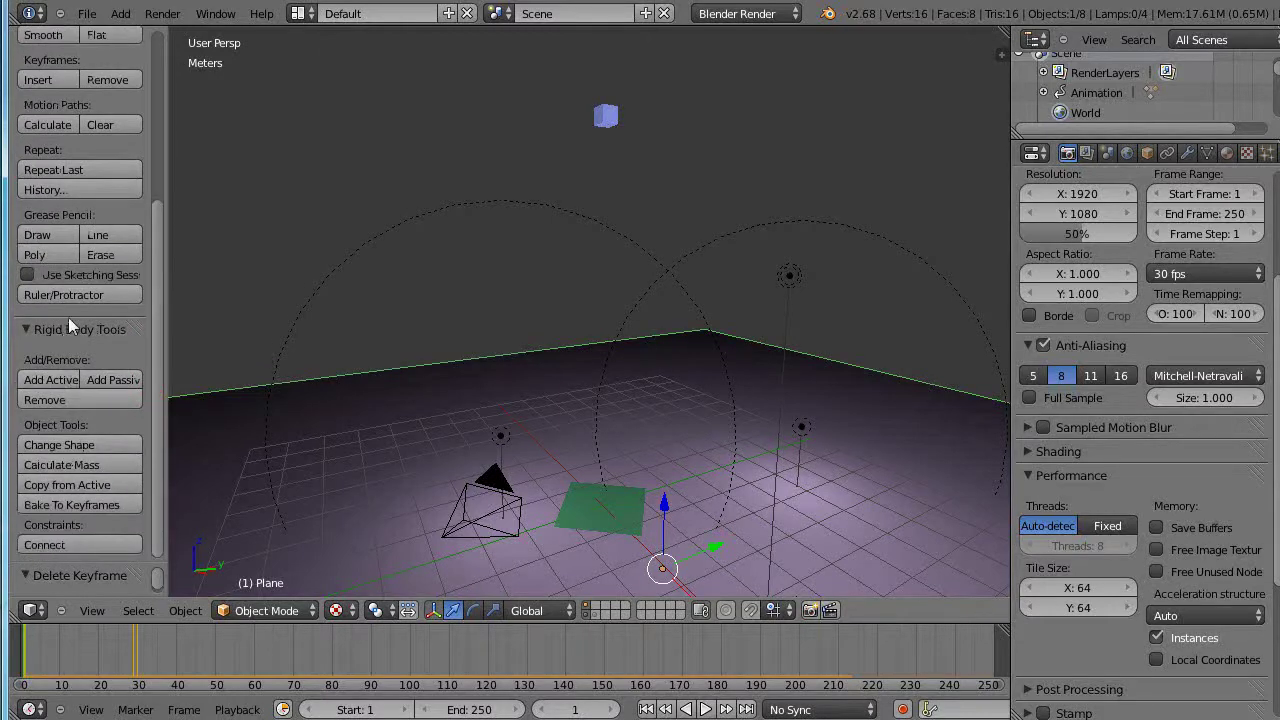
pyautogui.click(24, 330)
pyautogui.click(24, 330)
pyautogui.click(42, 382)
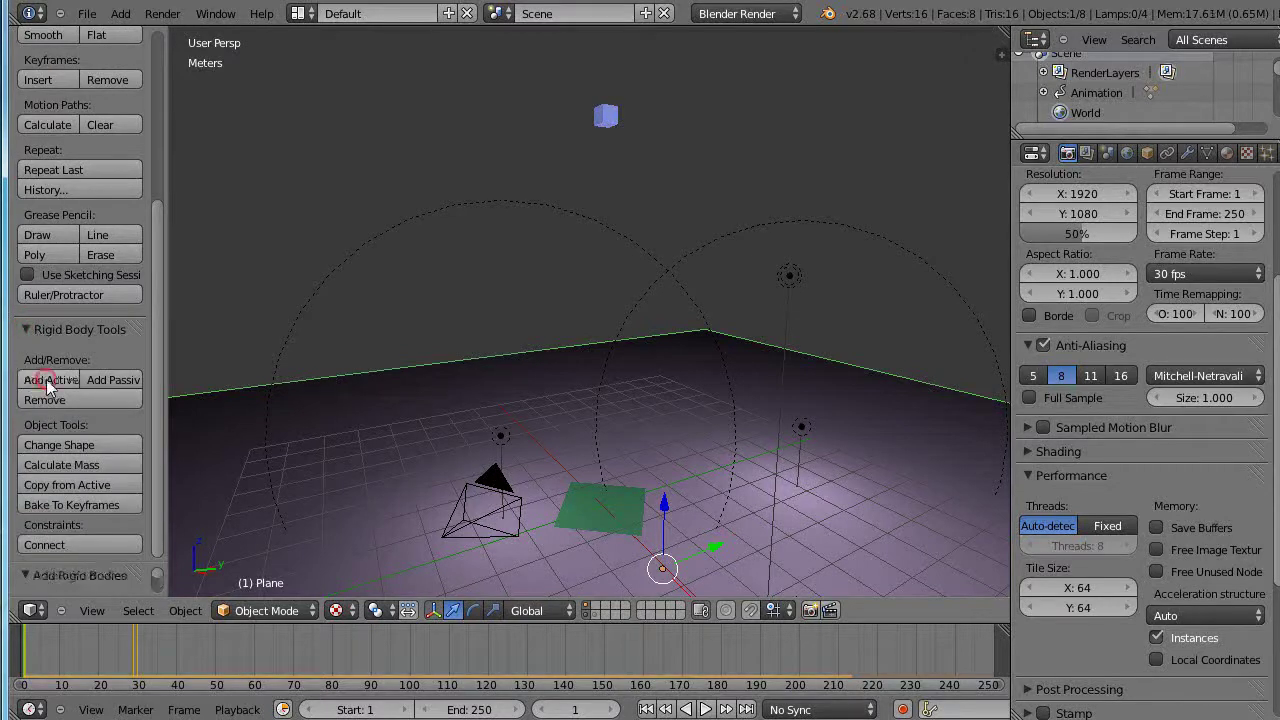
pyautogui.click(104, 380)
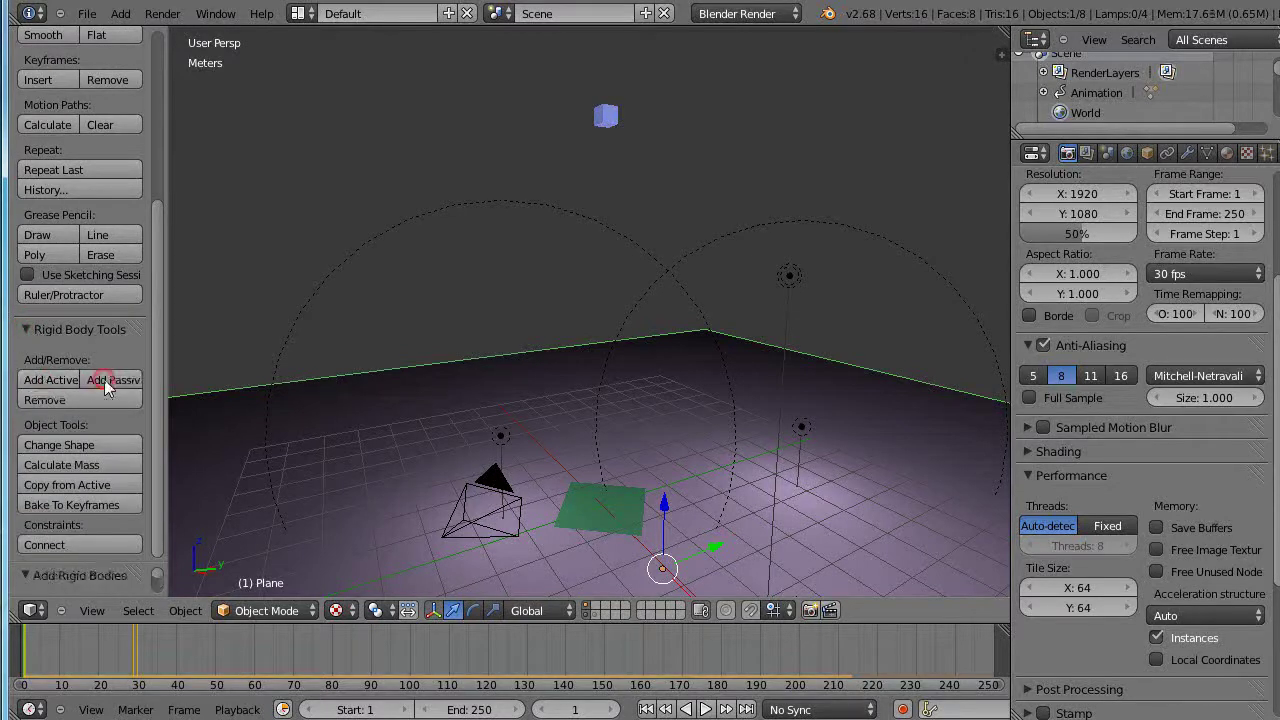
pyautogui.rightClick(604, 127)
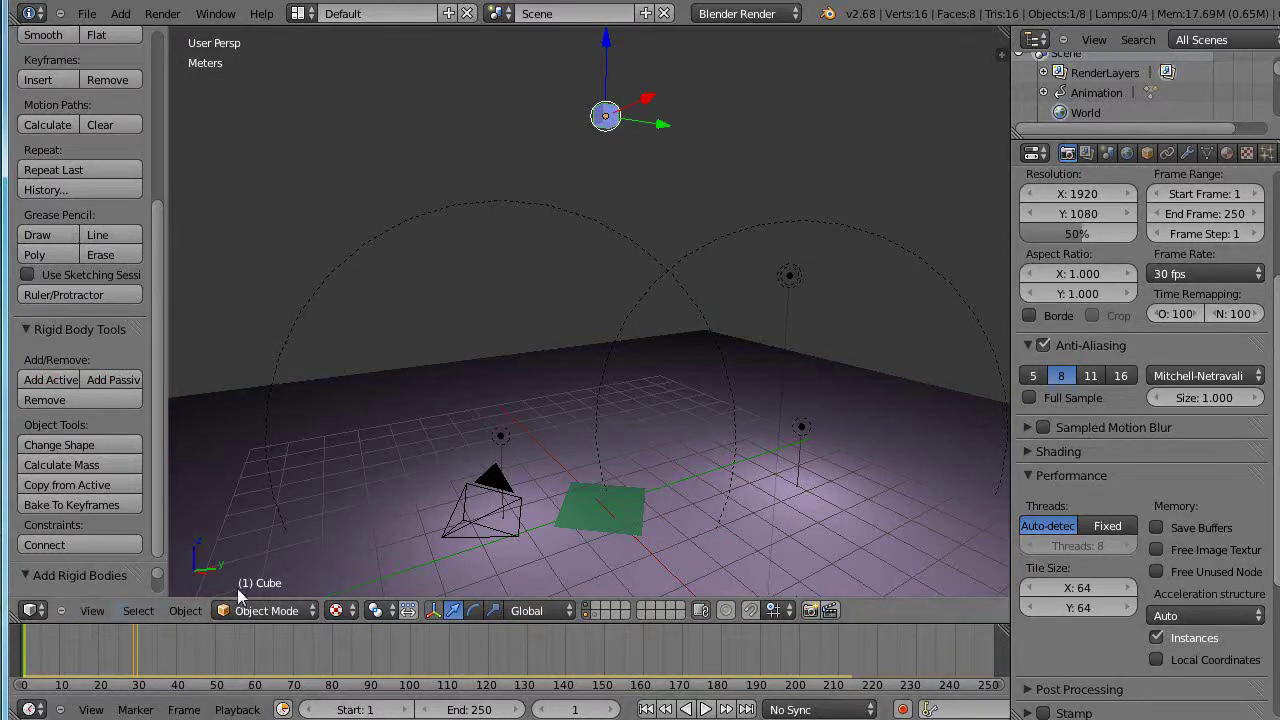
# Play the animation to watch the cube drop onto the green plane, then stop playback.
pyautogui.hotkey('alt', 'a')
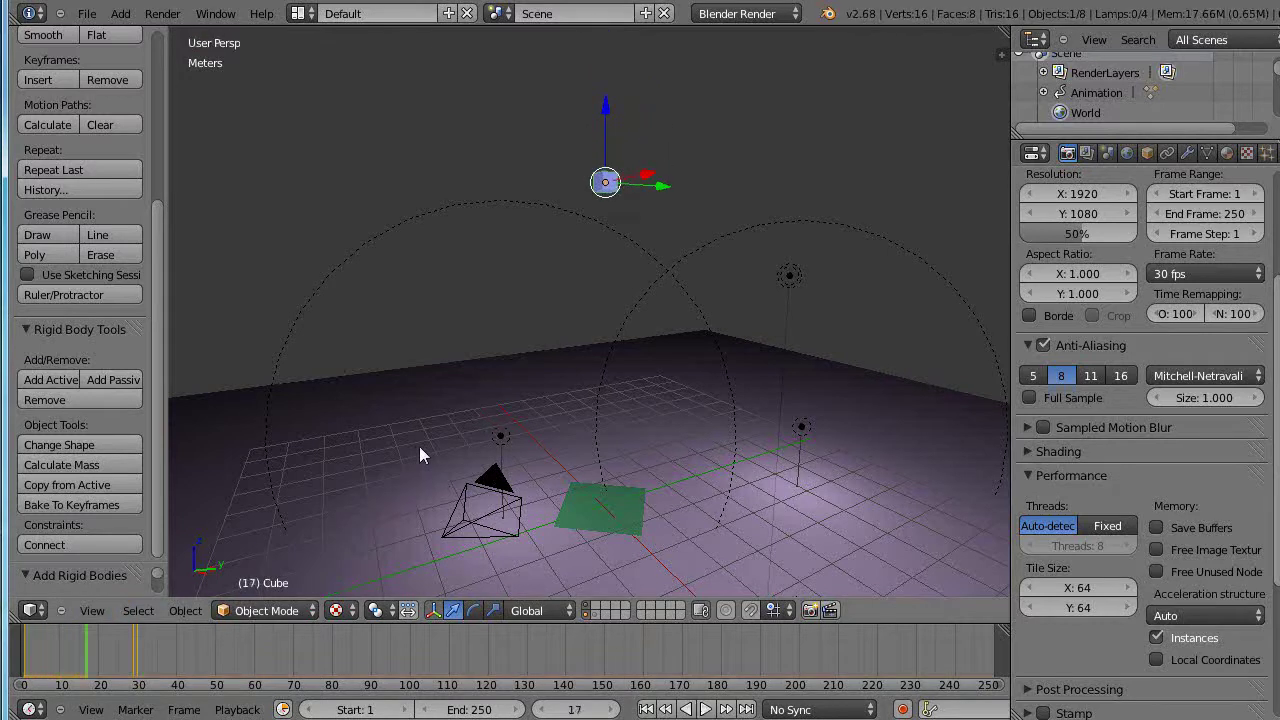
pyautogui.click(383, 467)
pyautogui.hotkey('alt', 'a')
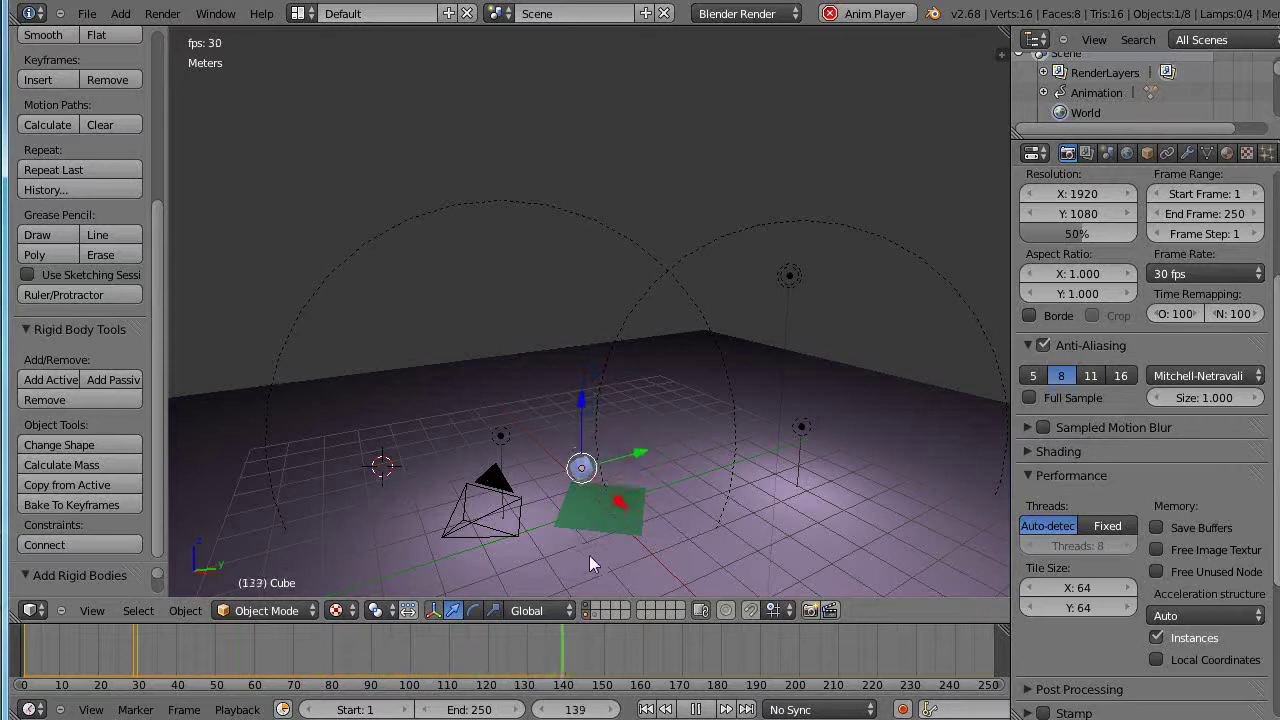
pyautogui.moveTo(592, 518); pyautogui.dragTo(614, 370, button='middle')
pyautogui.scroll(3, 612, 362)
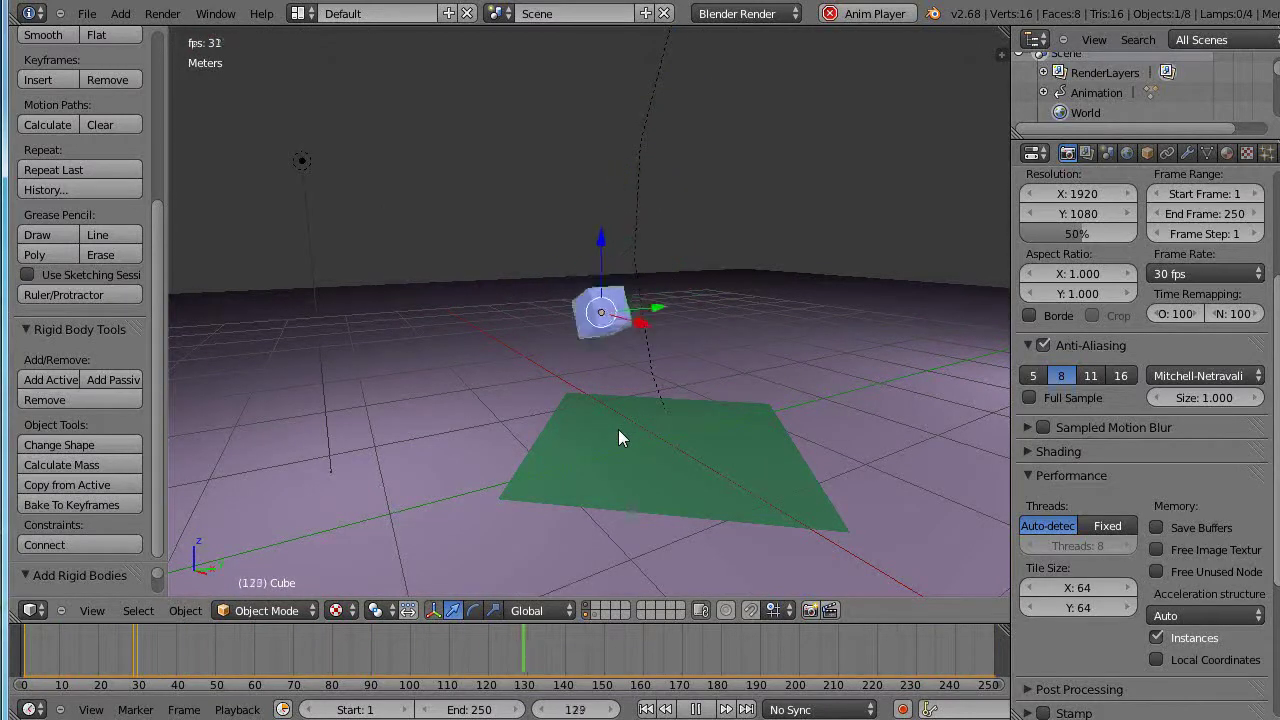
pyautogui.press('Escape')
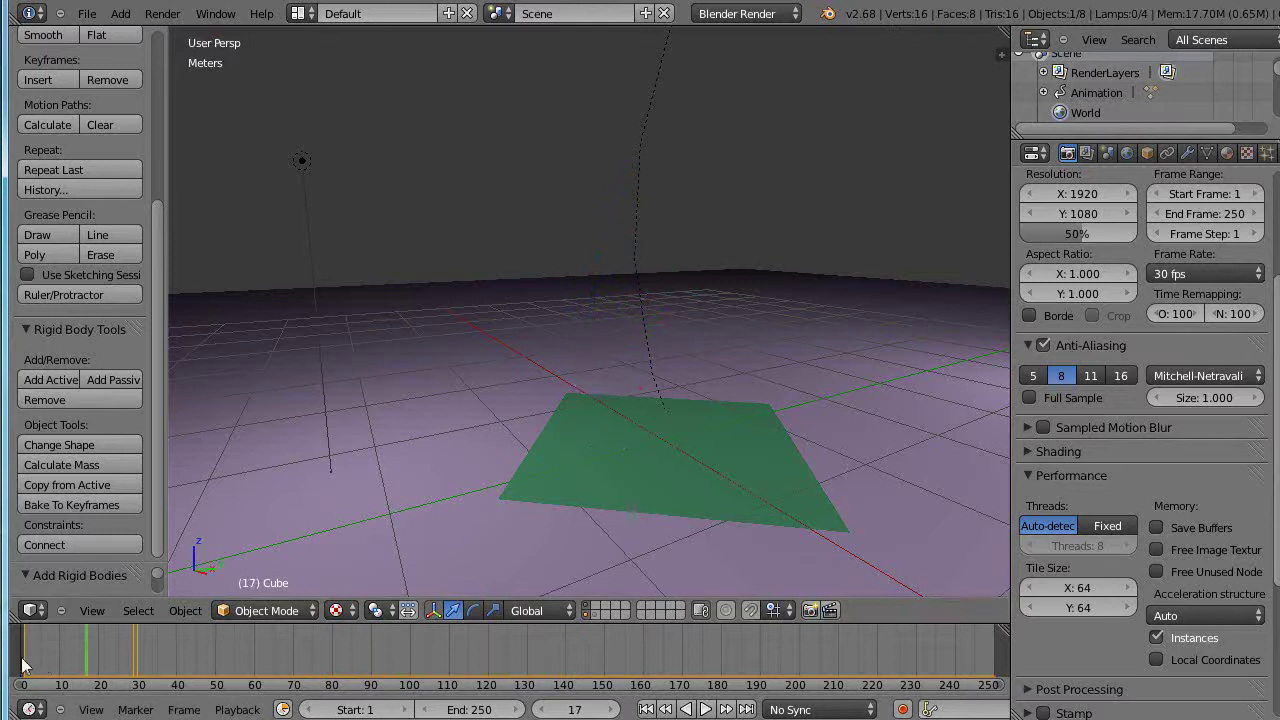
pyautogui.scroll(-4, 634, 426)
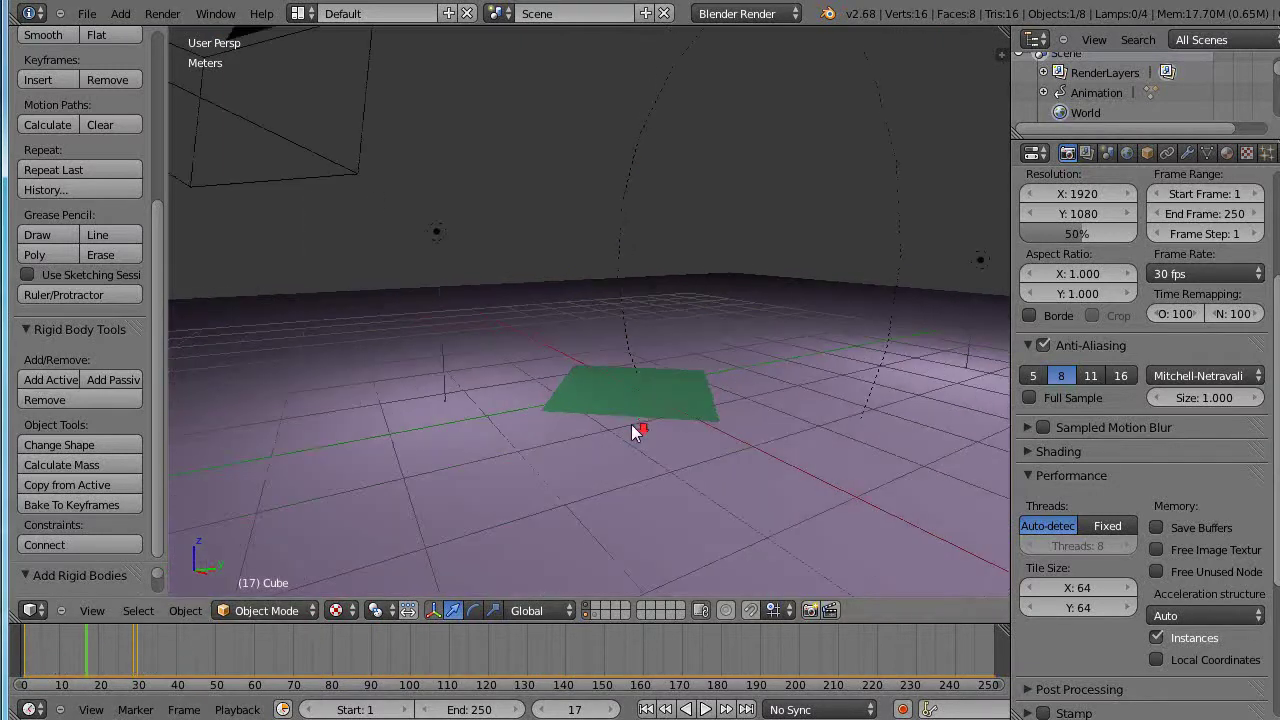
pyautogui.moveTo(597, 385); pyautogui.dragTo(585, 471, button='middle')
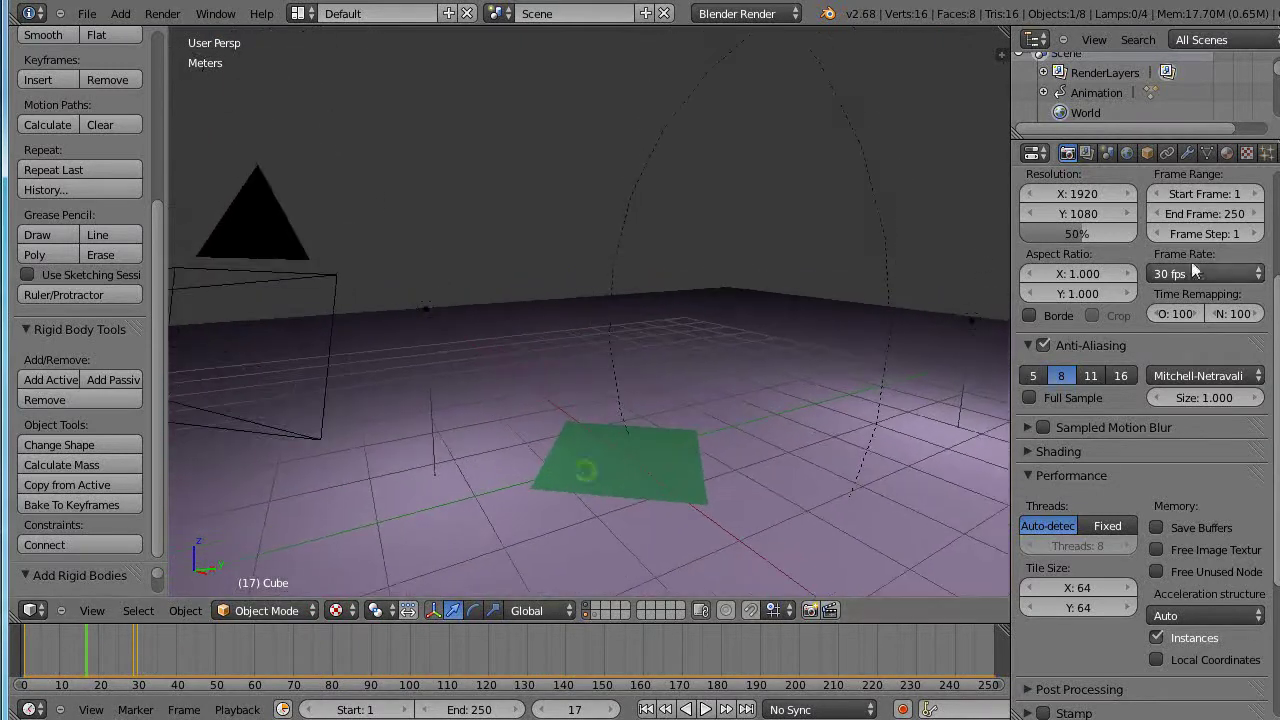
pyautogui.click(1106, 153)
pyautogui.scroll(4, 1148, 350)
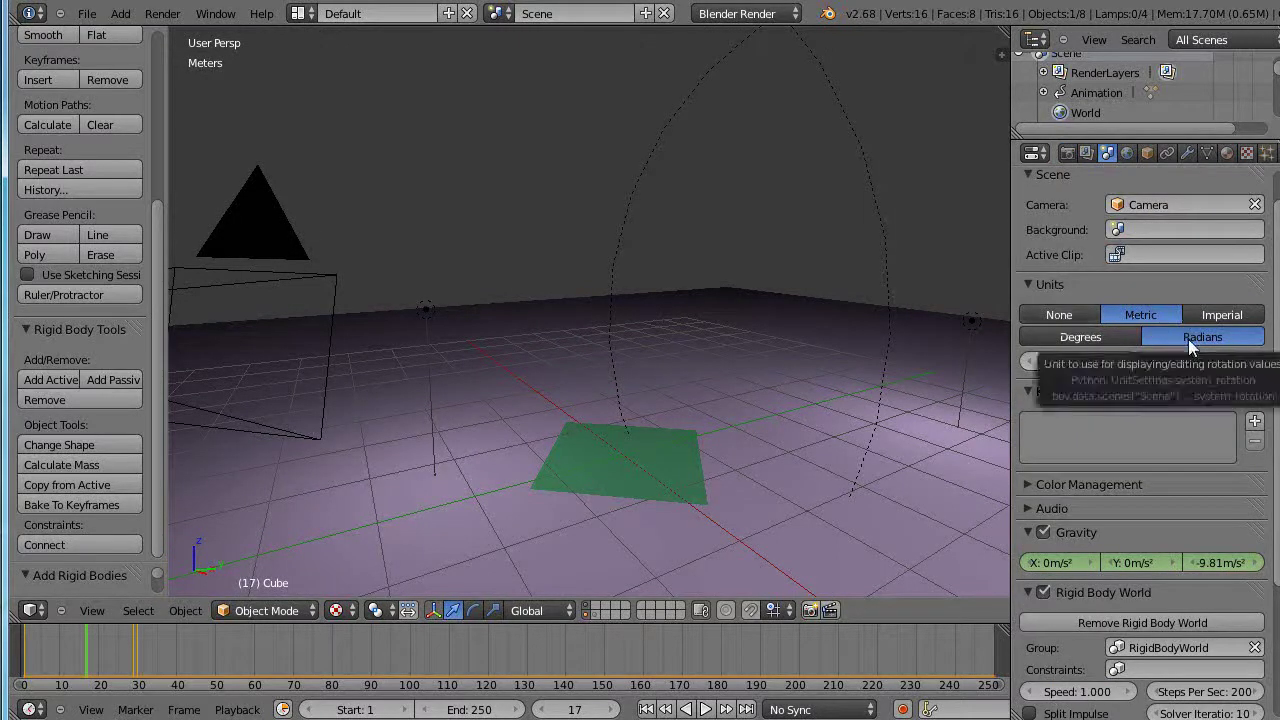
pyautogui.click(1058, 316)
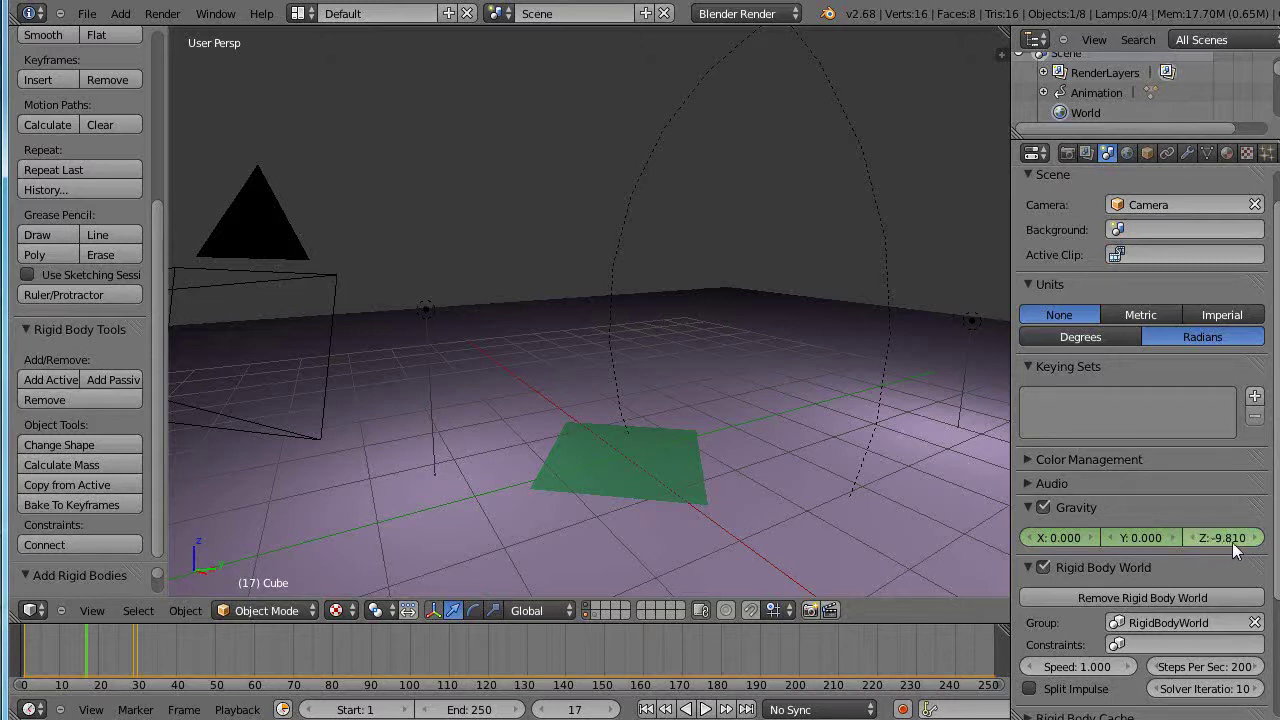
pyautogui.click(1142, 314)
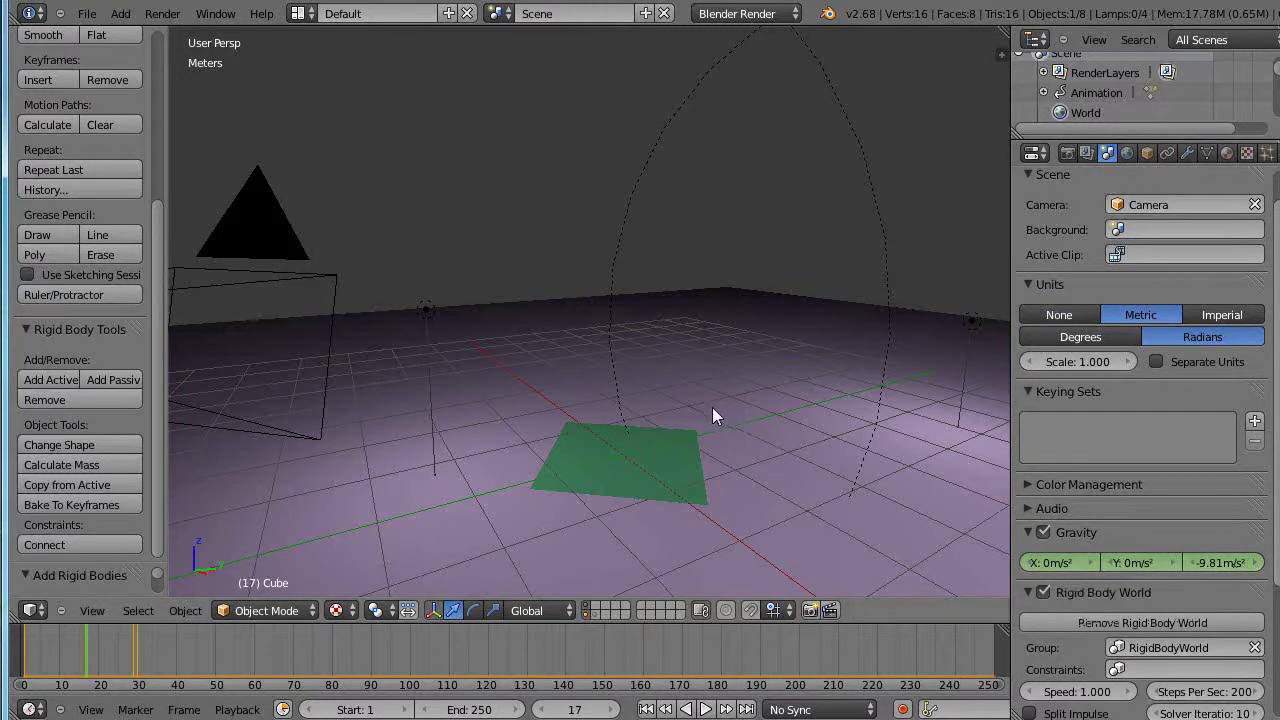
# Frame the whole scene, rewind to the first frame, and step to gravity keyframes 29 and 30.
pyautogui.press('Home')
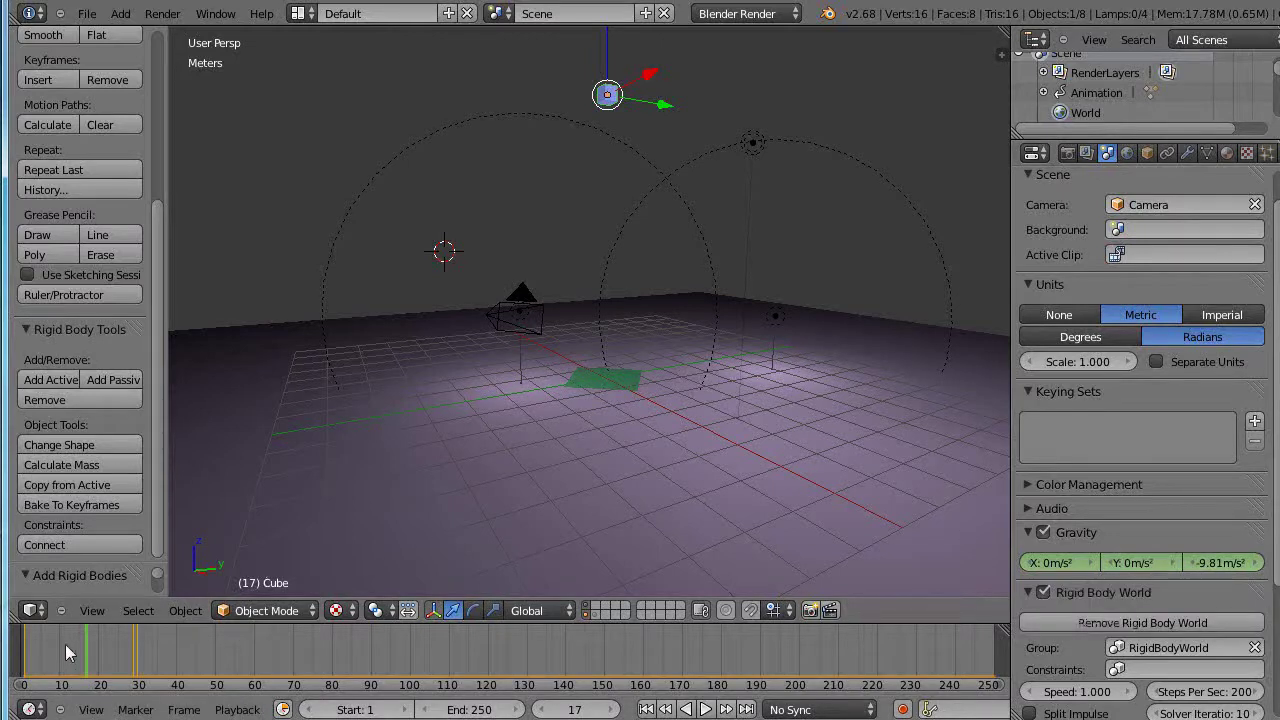
pyautogui.hotkey('shift', 'Left')
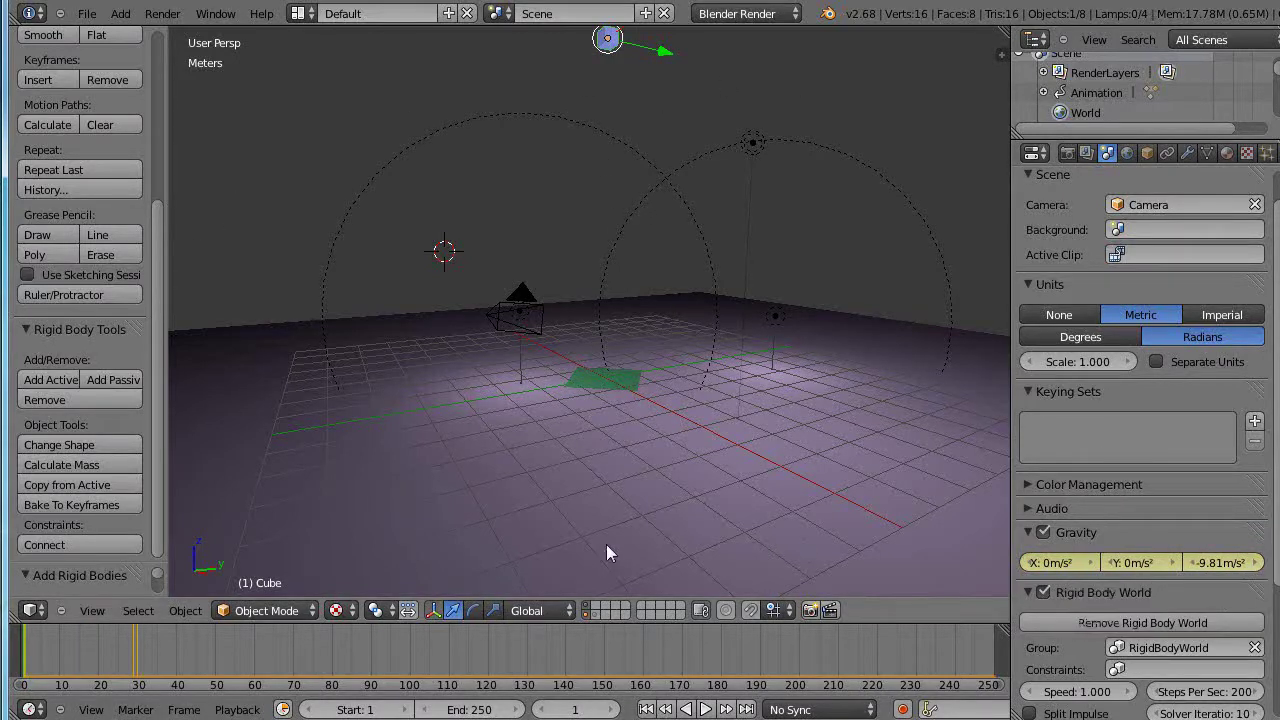
pyautogui.press('Up')
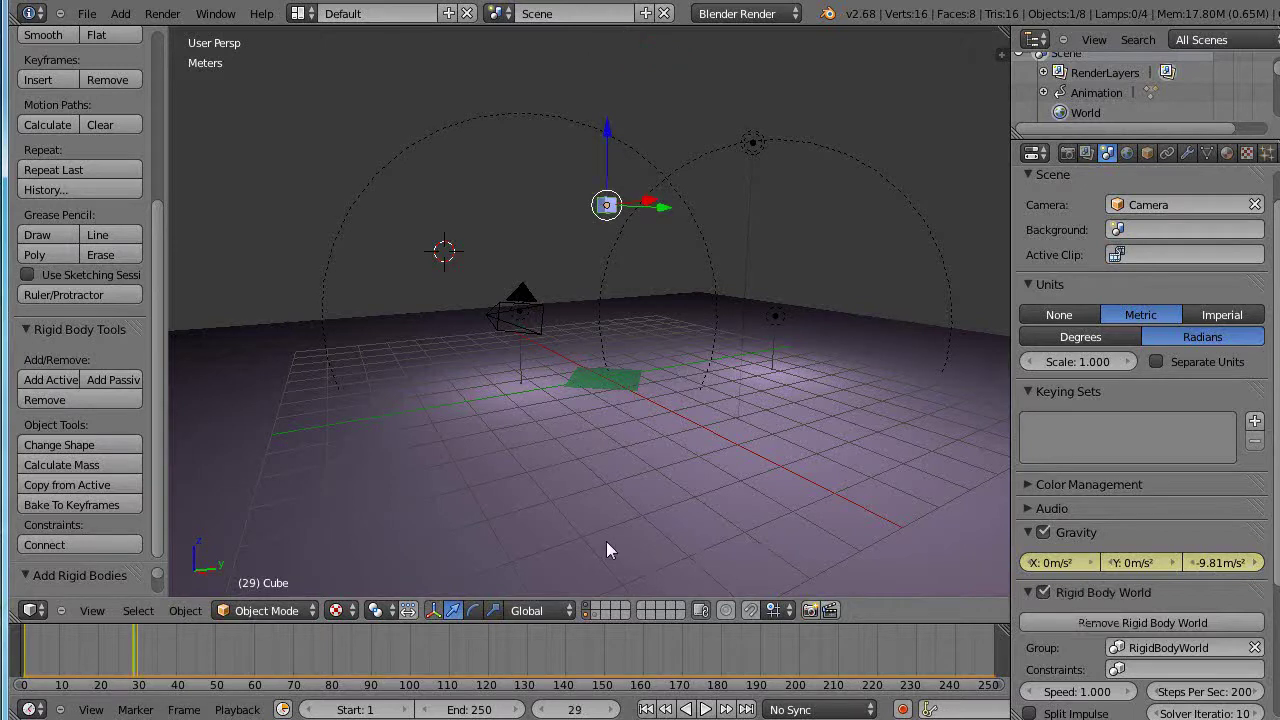
pyautogui.press('Right')
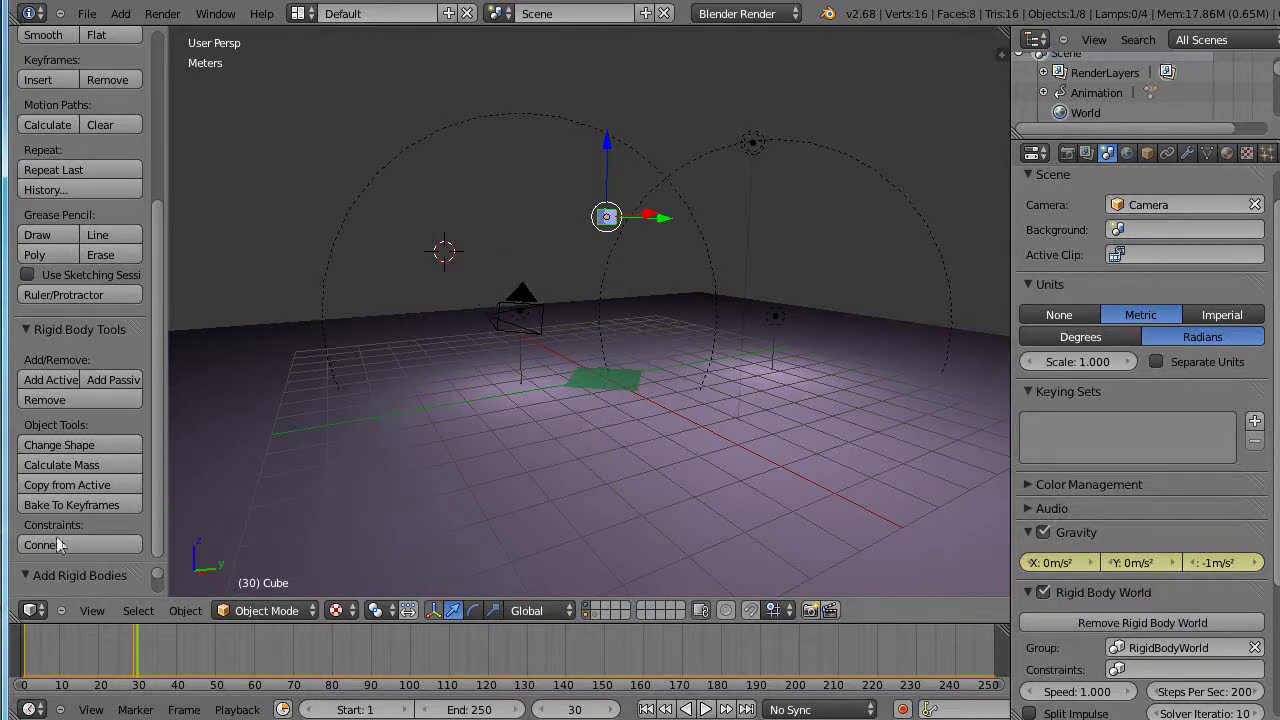
# Rewind to frame 1 and play the slowed cube fall twice, zooming in and out.
pyautogui.hotkey('shift', 'Left')
pyautogui.hotkey('alt', 'a')
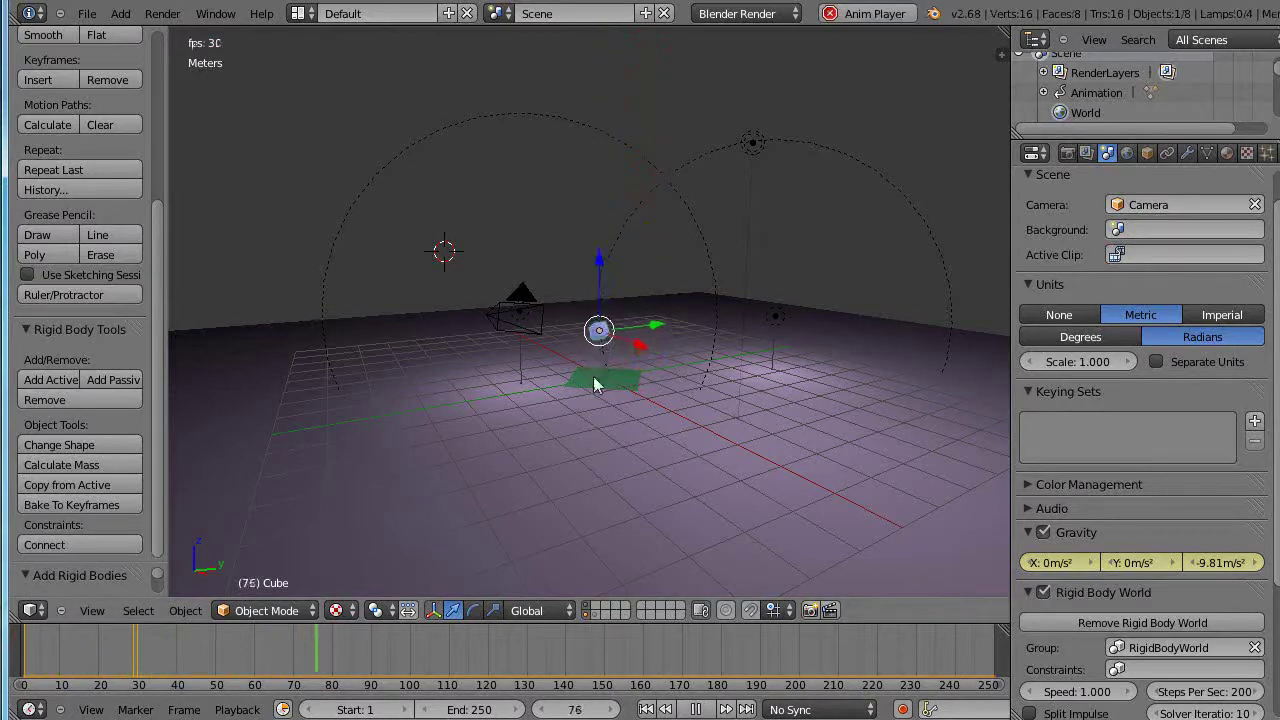
pyautogui.scroll(4, 595, 385)
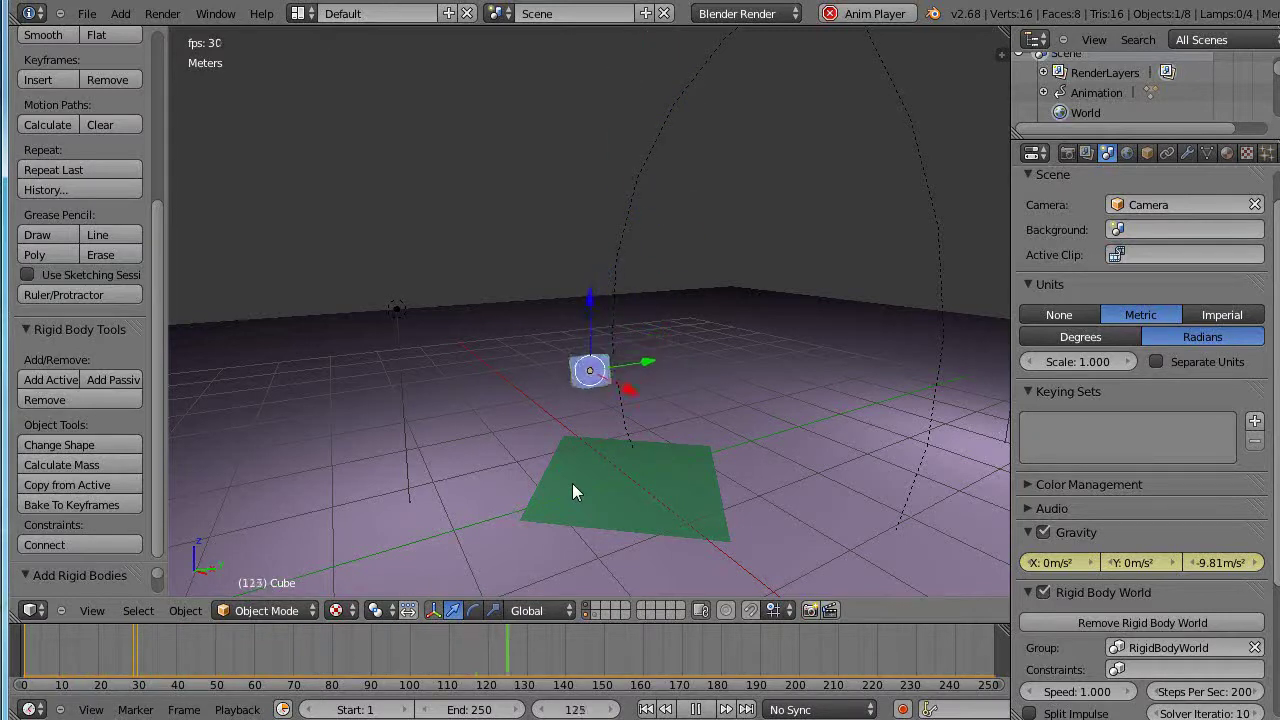
pyautogui.press('Escape')
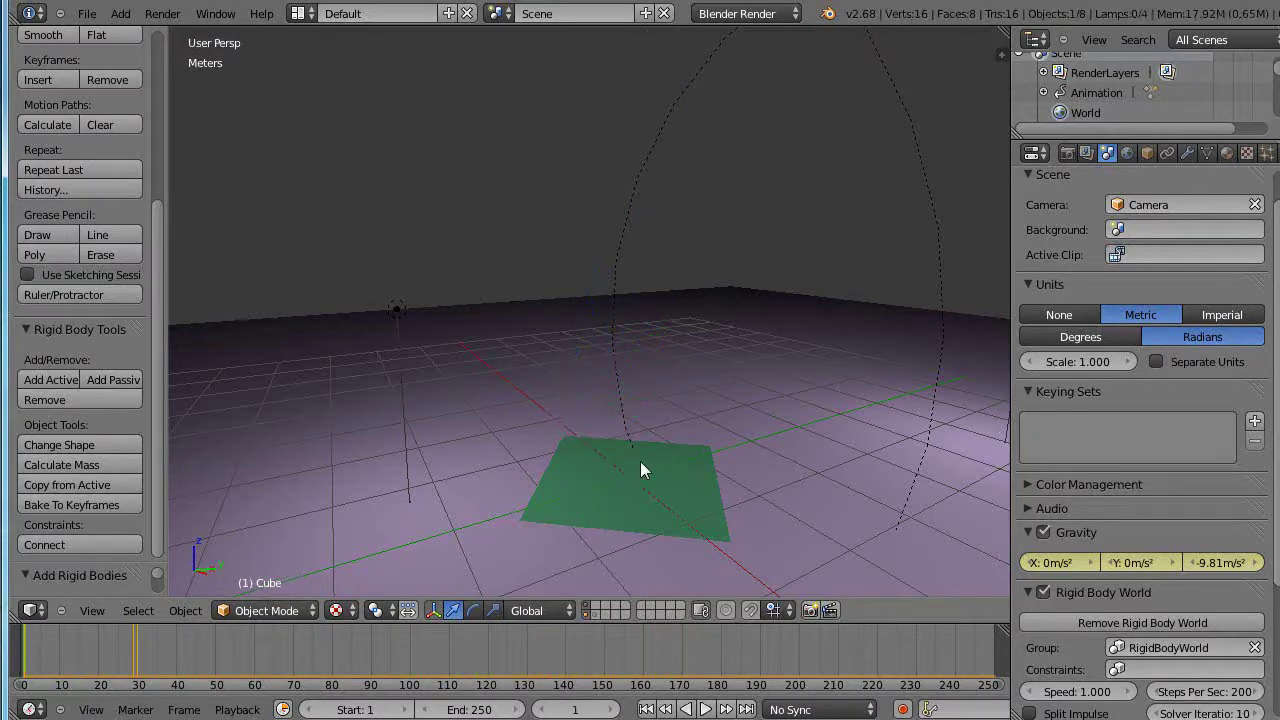
pyautogui.hotkey('alt', 'a')
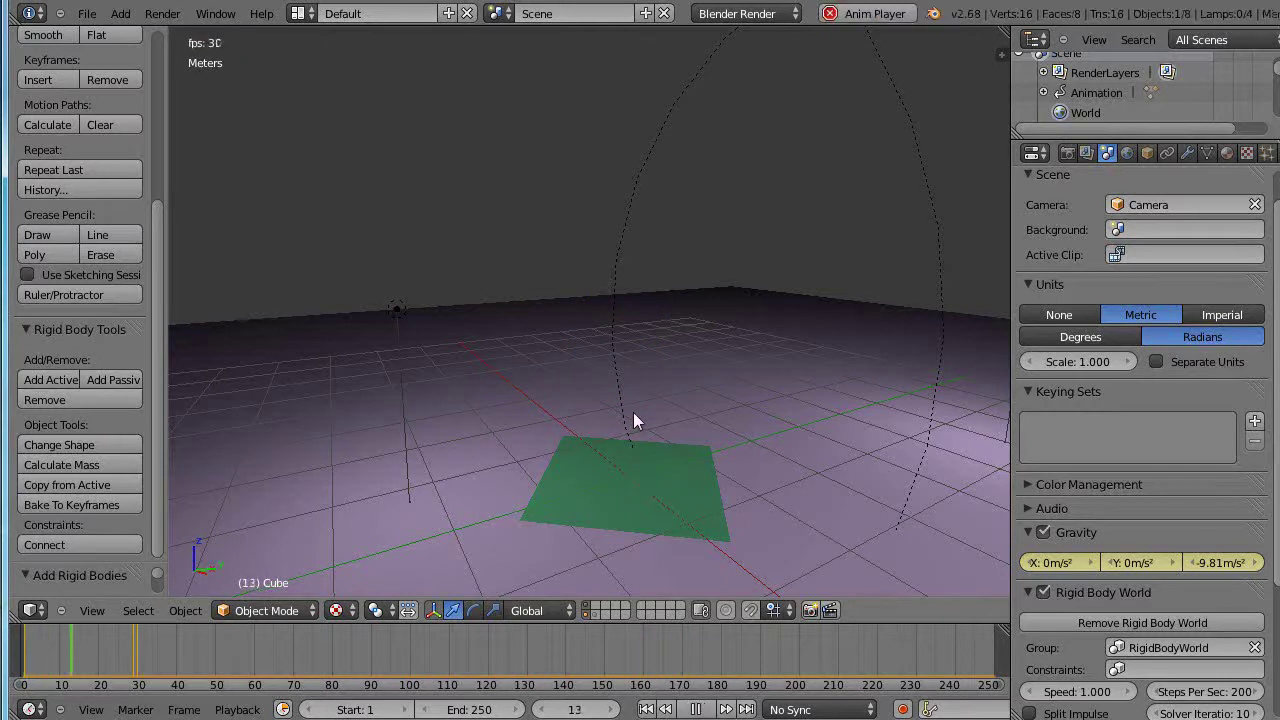
pyautogui.scroll(-3, 633, 407)
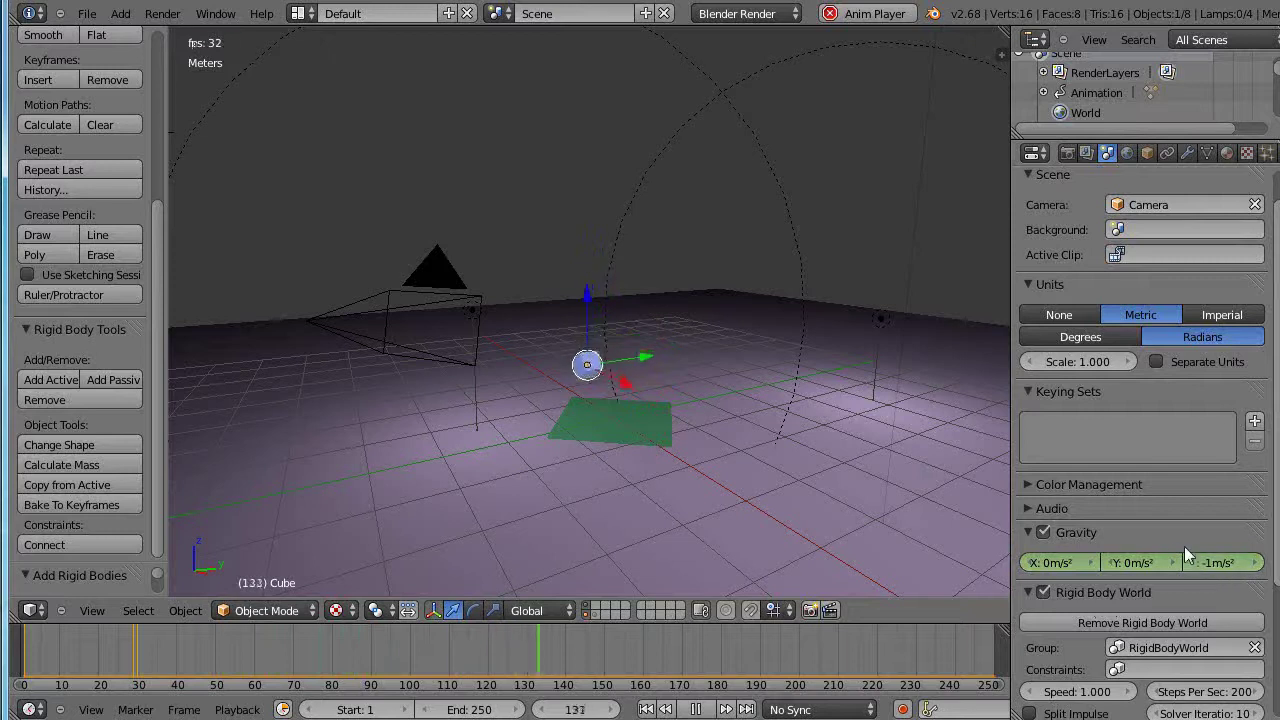
# Stop playback and set gravity Z to -1 on frame 1.
pyautogui.press('Escape')
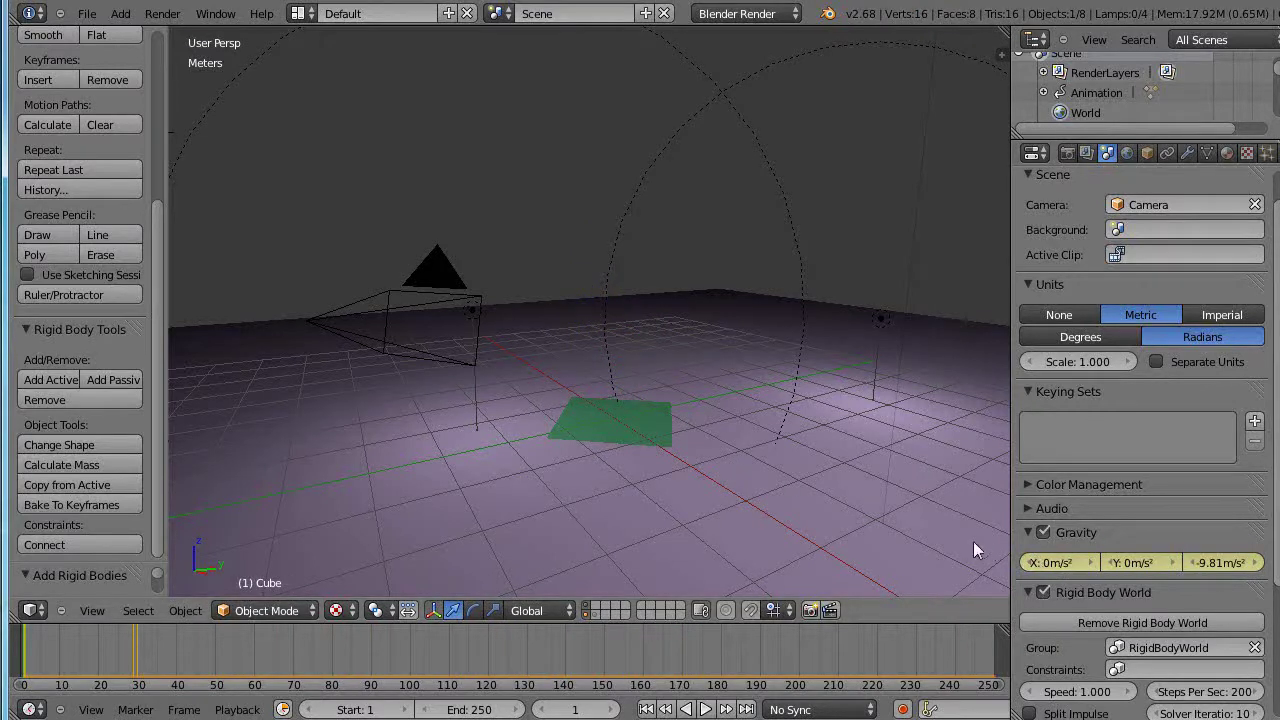
pyautogui.press('Down')
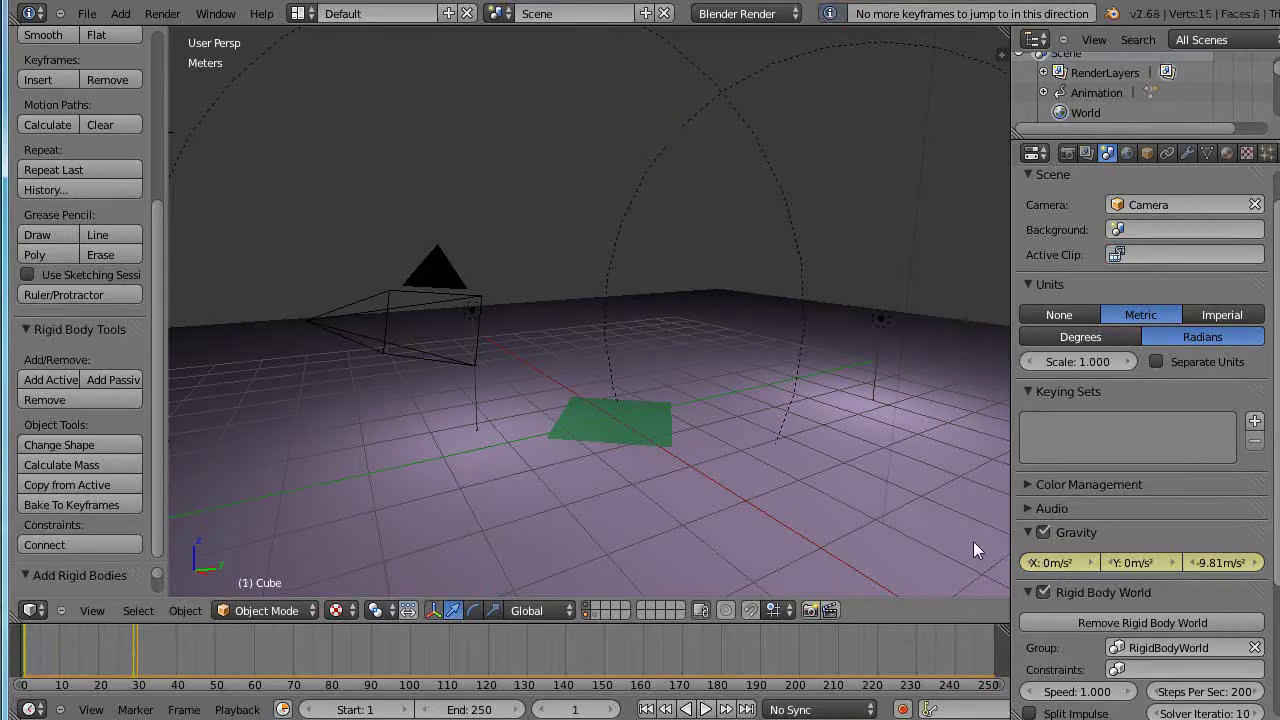
pyautogui.click(1244, 562)
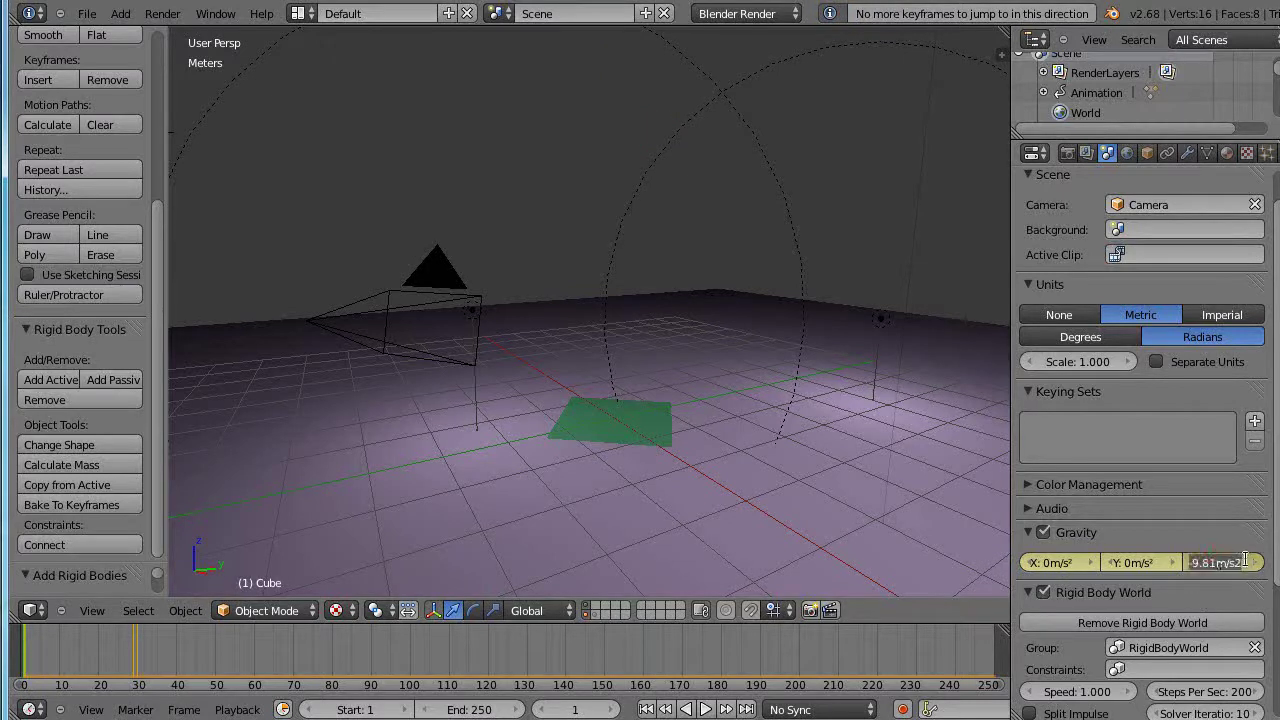
pyautogui.write('-1')
pyautogui.press('Return')
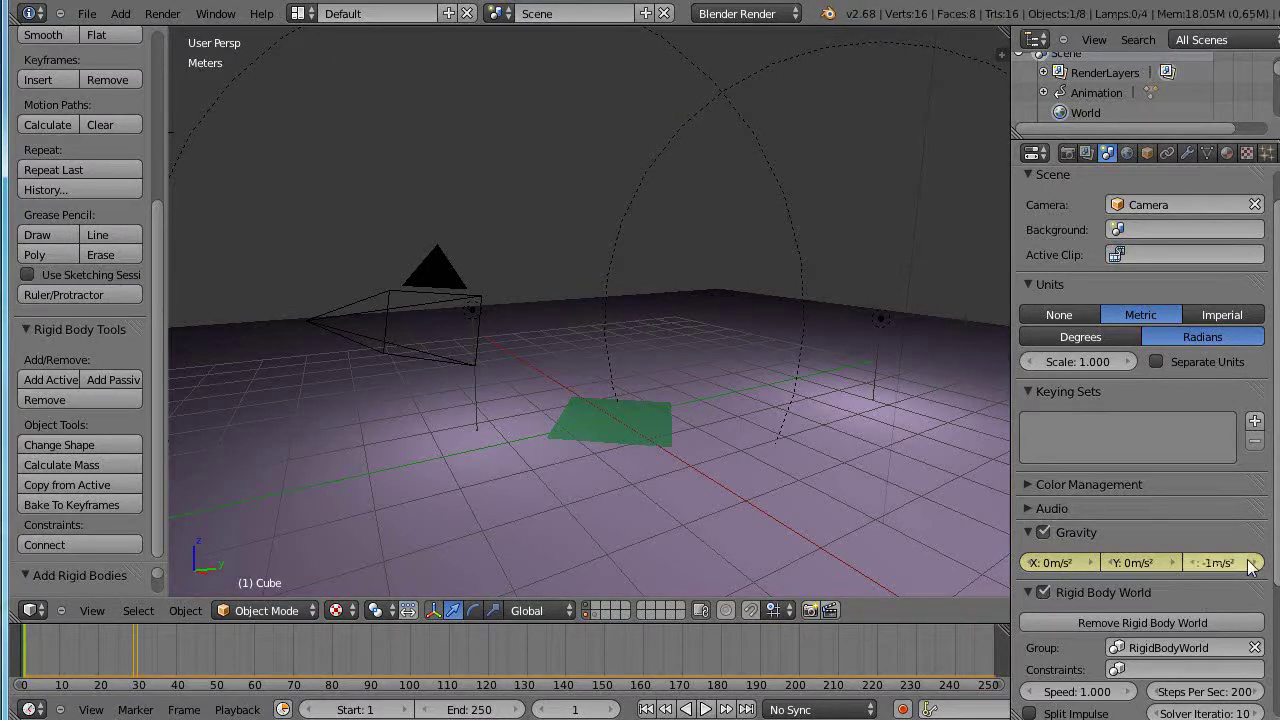
# Undo that change and set gravity Z to -1 on the frame 29 keyframe.
pyautogui.hotkey('ctrl', 'z')
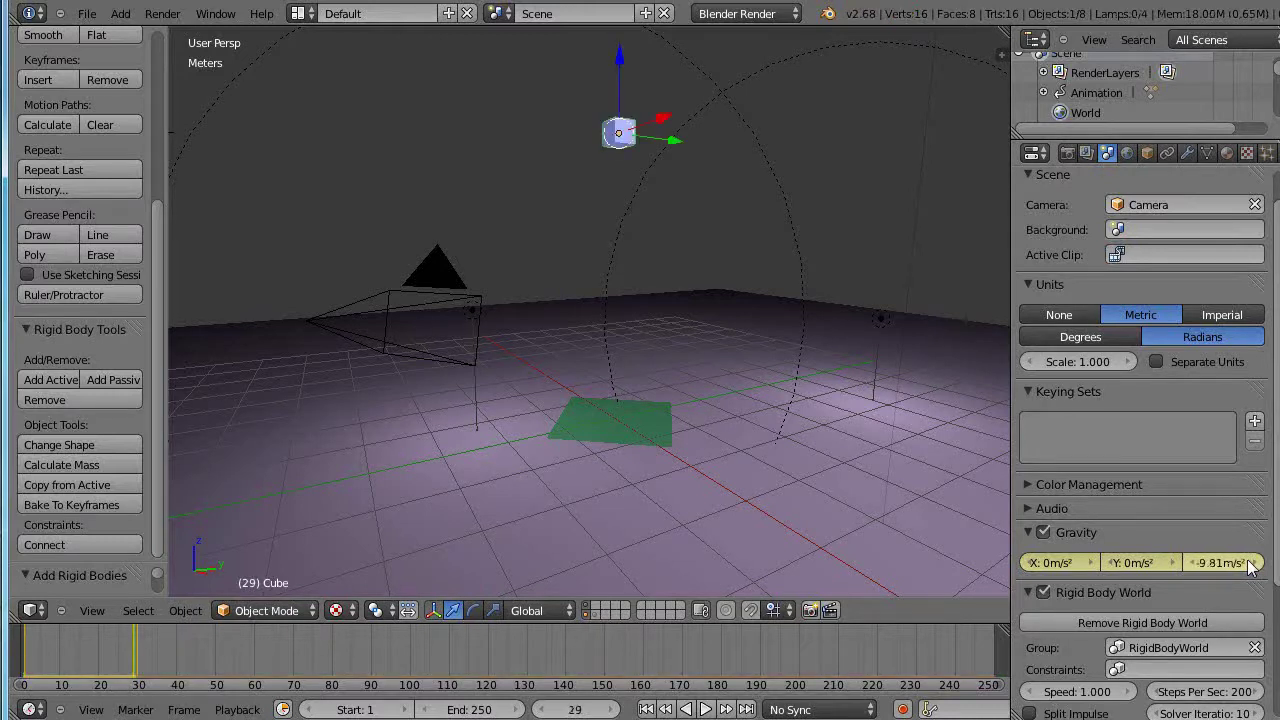
pyautogui.click(1248, 563)
pyautogui.click(1209, 563)
pyautogui.press('BackSpace')
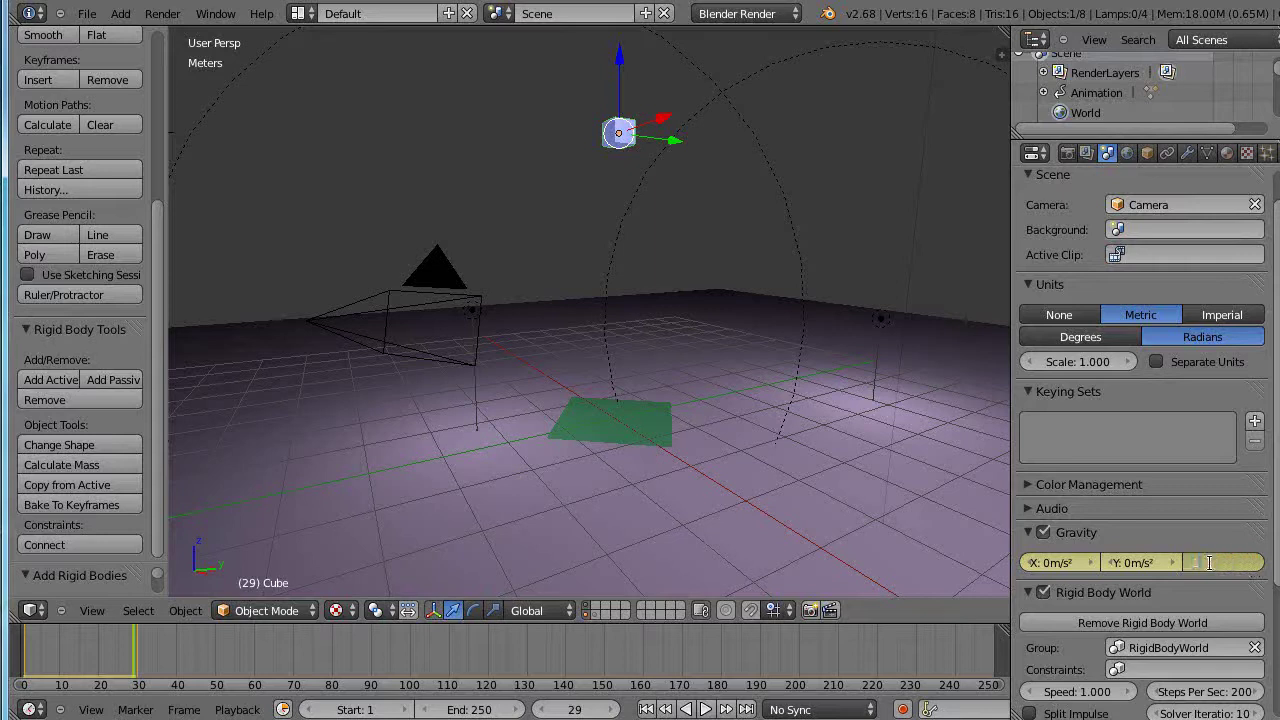
pyautogui.write('-1')
pyautogui.press('Return')
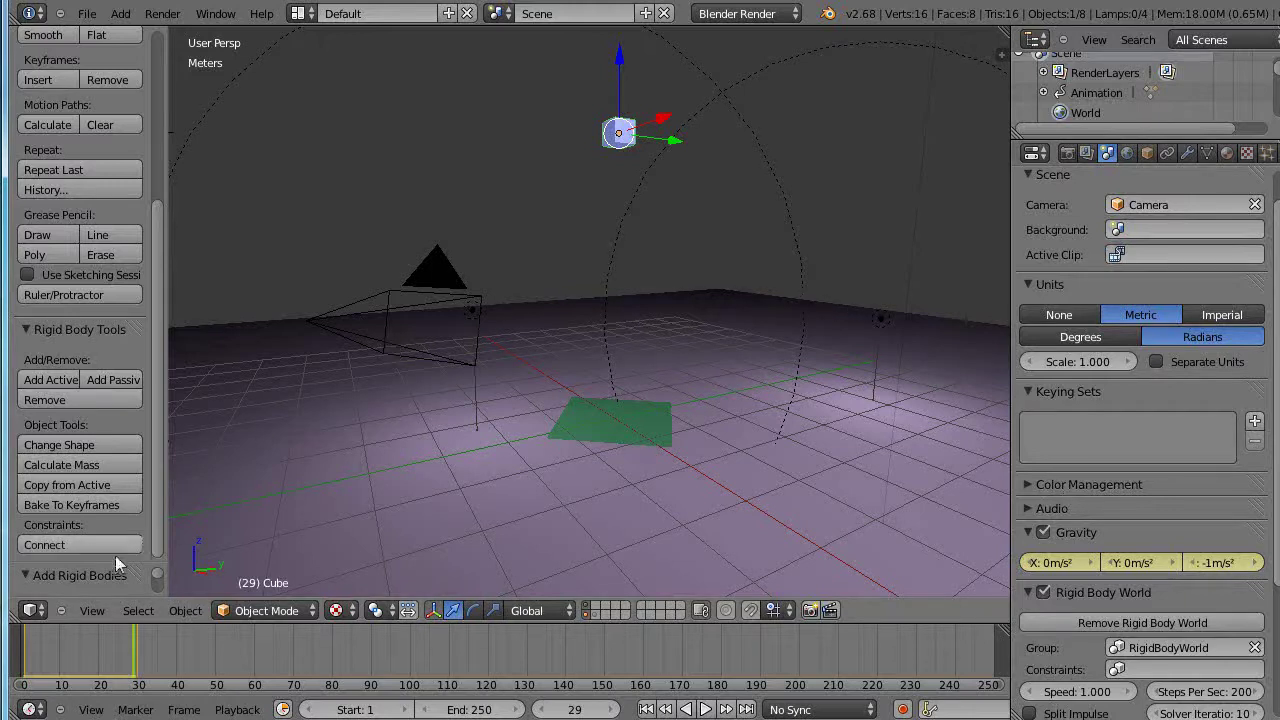
# Replay the fall animation, stop it, and jump between the gravity keyframes.
pyautogui.hotkey('ctrl', 'z')
pyautogui.hotkey('alt', 'a')
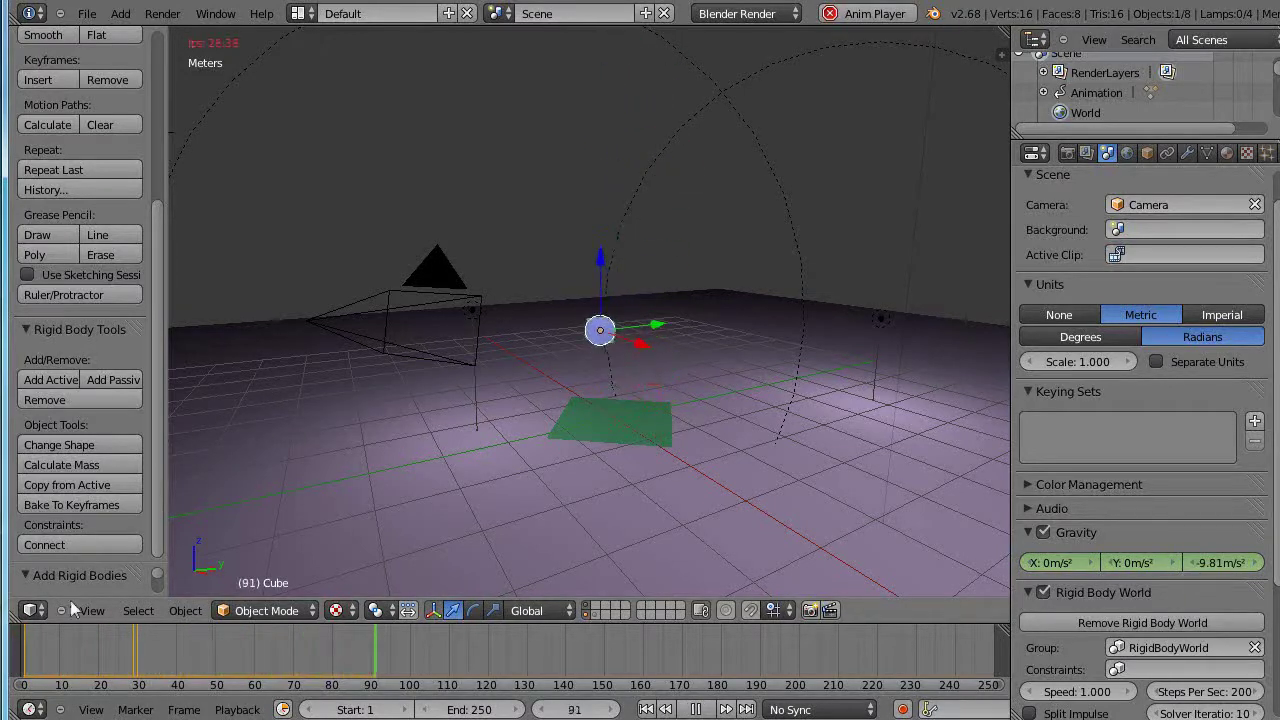
pyautogui.click(27, 645)
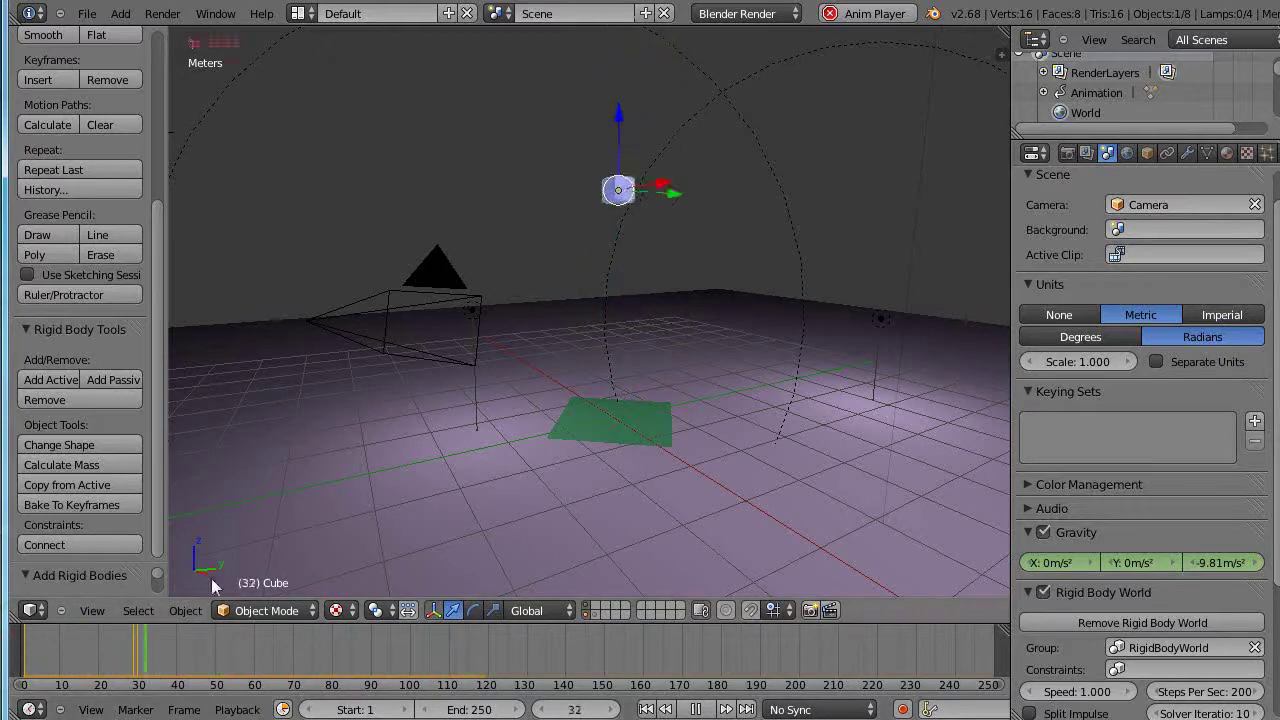
pyautogui.press('Escape')
pyautogui.press('Up')
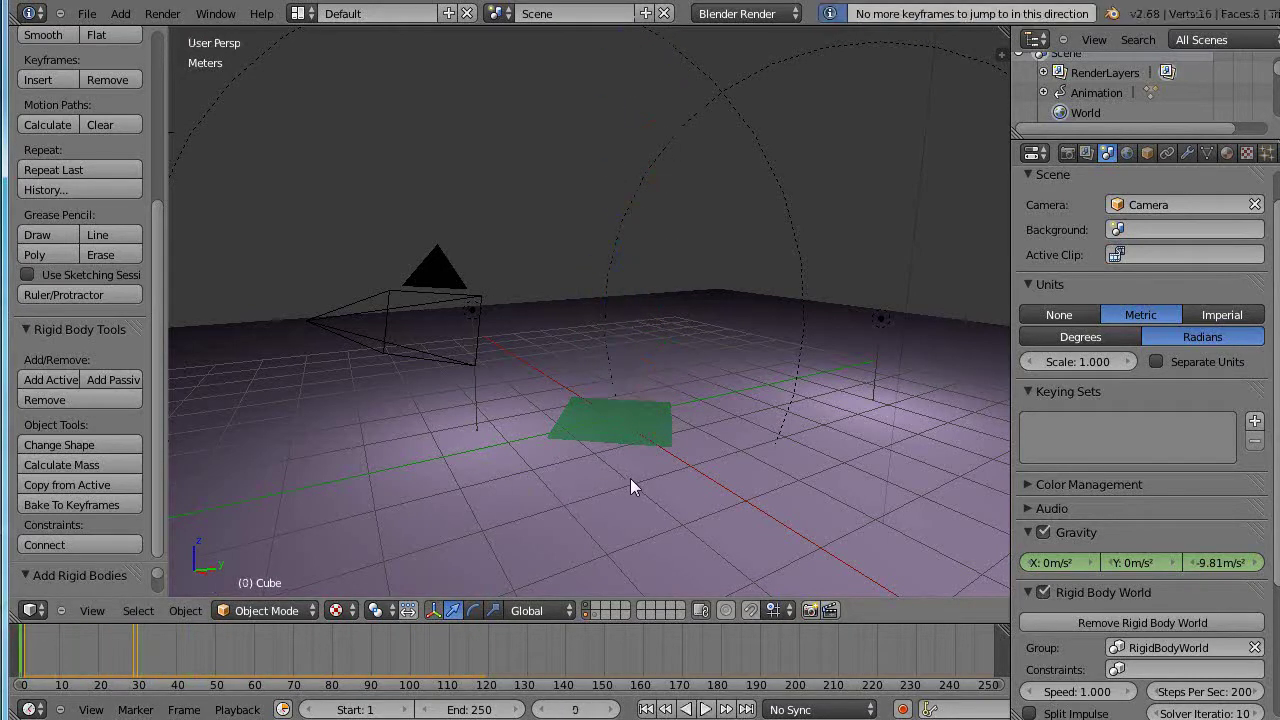
pyautogui.click(594, 457)
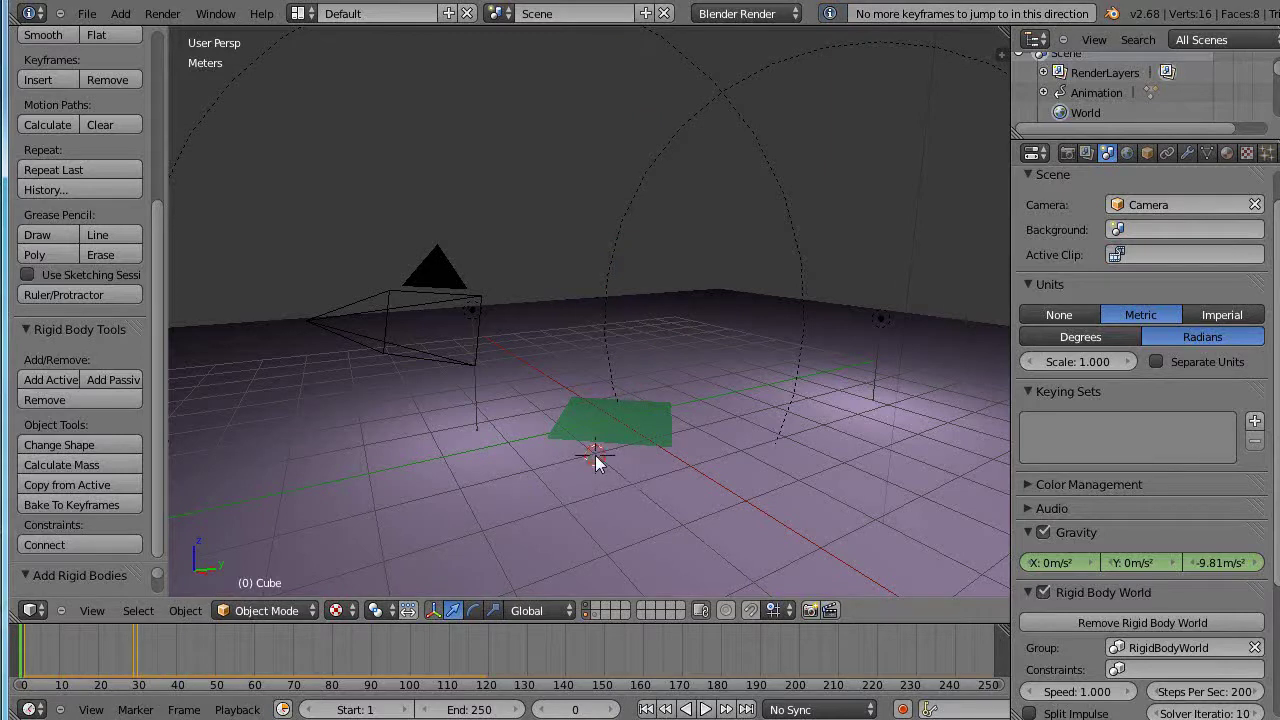
pyautogui.press('Up')
# Return to frame 1 and set gravity Z to -1 there.
pyautogui.press('Down')
pyautogui.click(1238, 563)
pyautogui.write('-1')
pyautogui.press('Return')
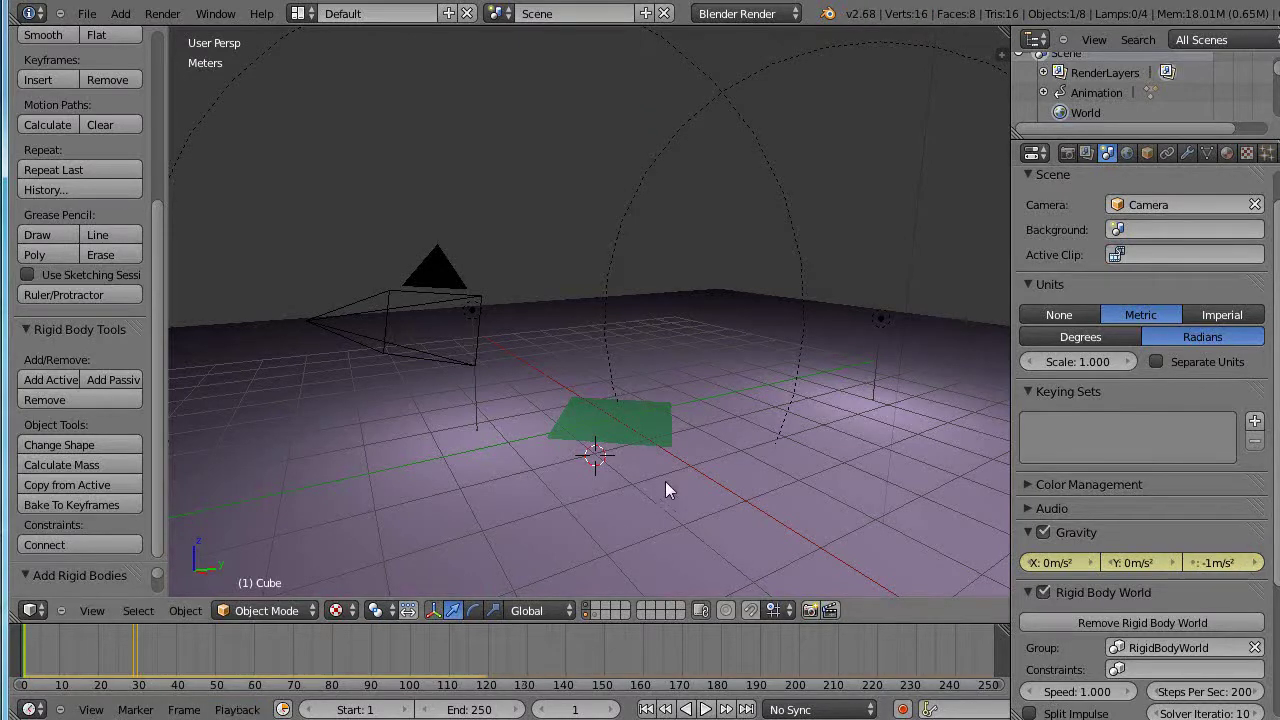
# Jump to the frame 29 keyframe and set gravity Z to -1.
pyautogui.press('Up')
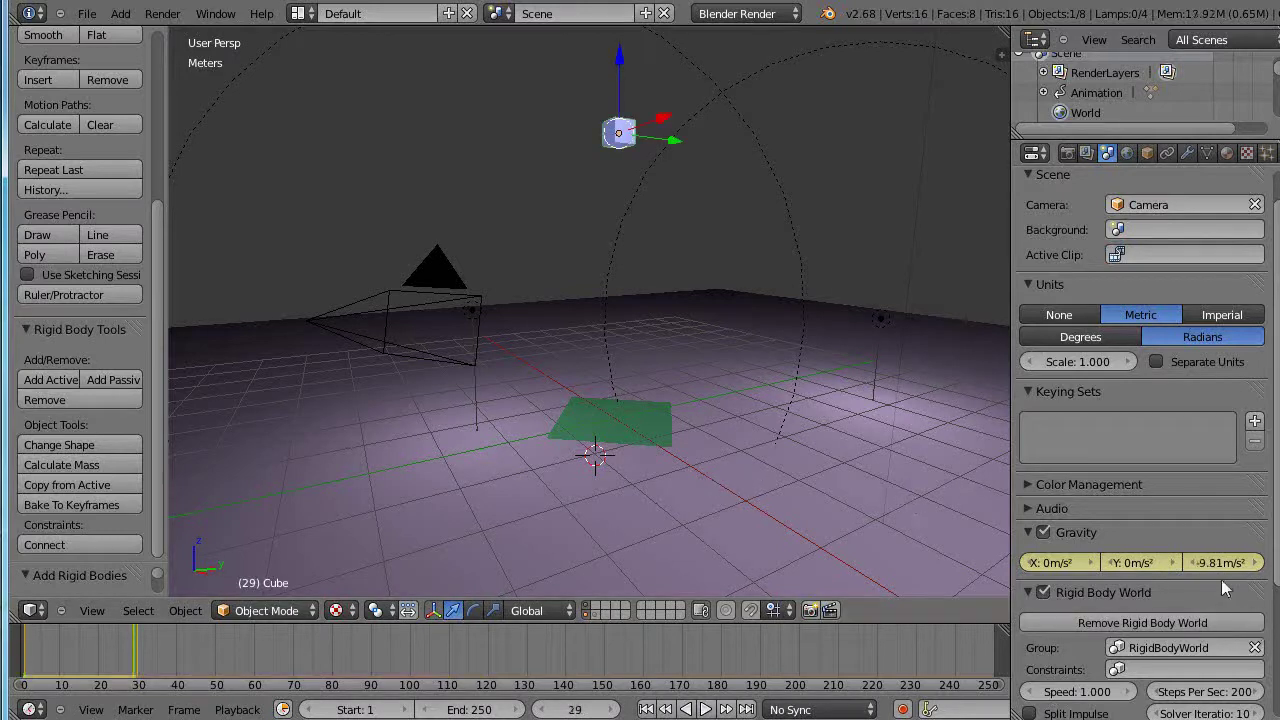
pyautogui.click(1212, 563)
pyautogui.write('-1')
pyautogui.press('Return')
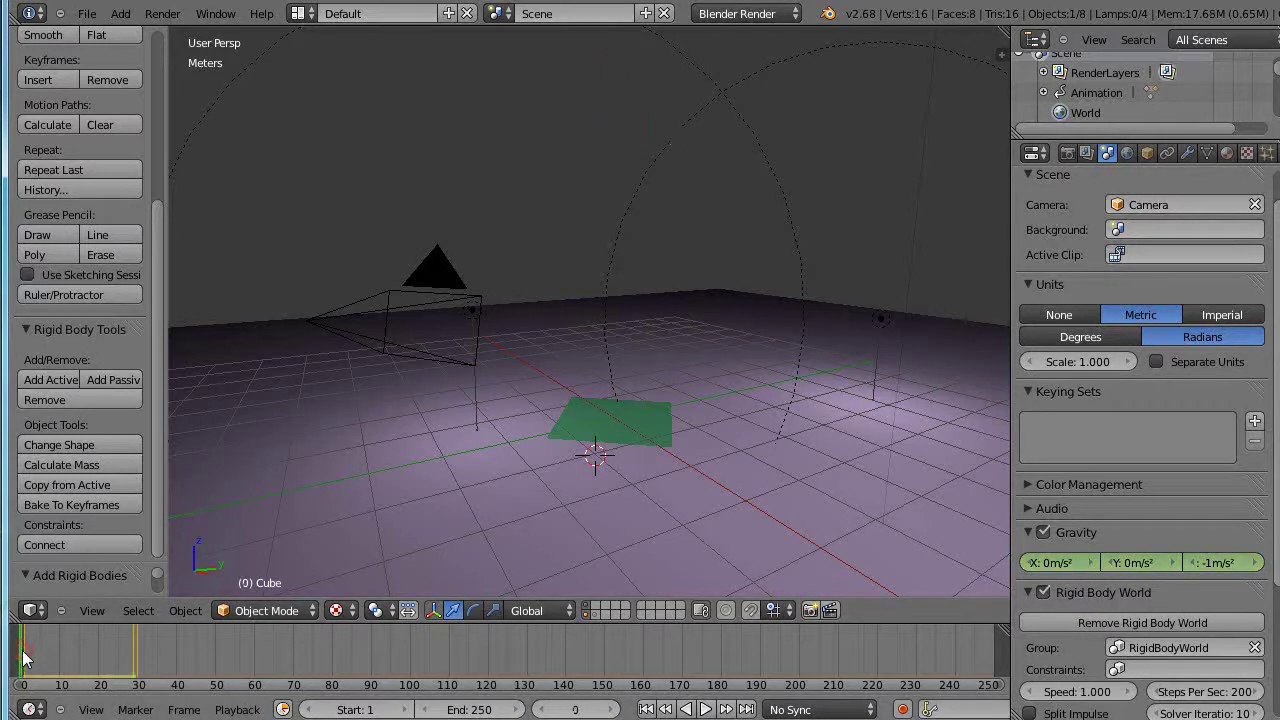
# Play the animation and watch the cube settle on the green plane by frame 155.
pyautogui.hotkey('alt', 'a')
pyautogui.scroll(4, 597, 518)
pyautogui.scroll(-6, 597, 518)
pyautogui.scroll(5, 597, 518)
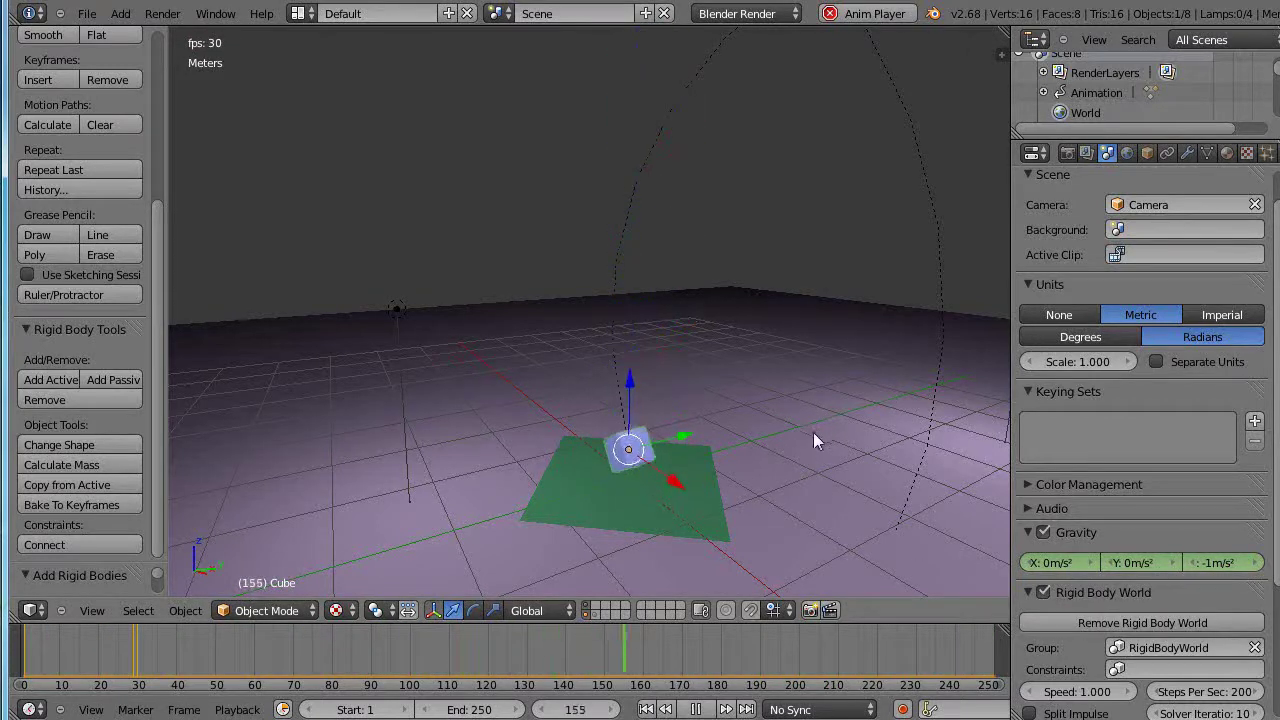
# Stop playback and set scene gravity Y to 5 m/s², keeping Z at -1.
pyautogui.press('Escape')
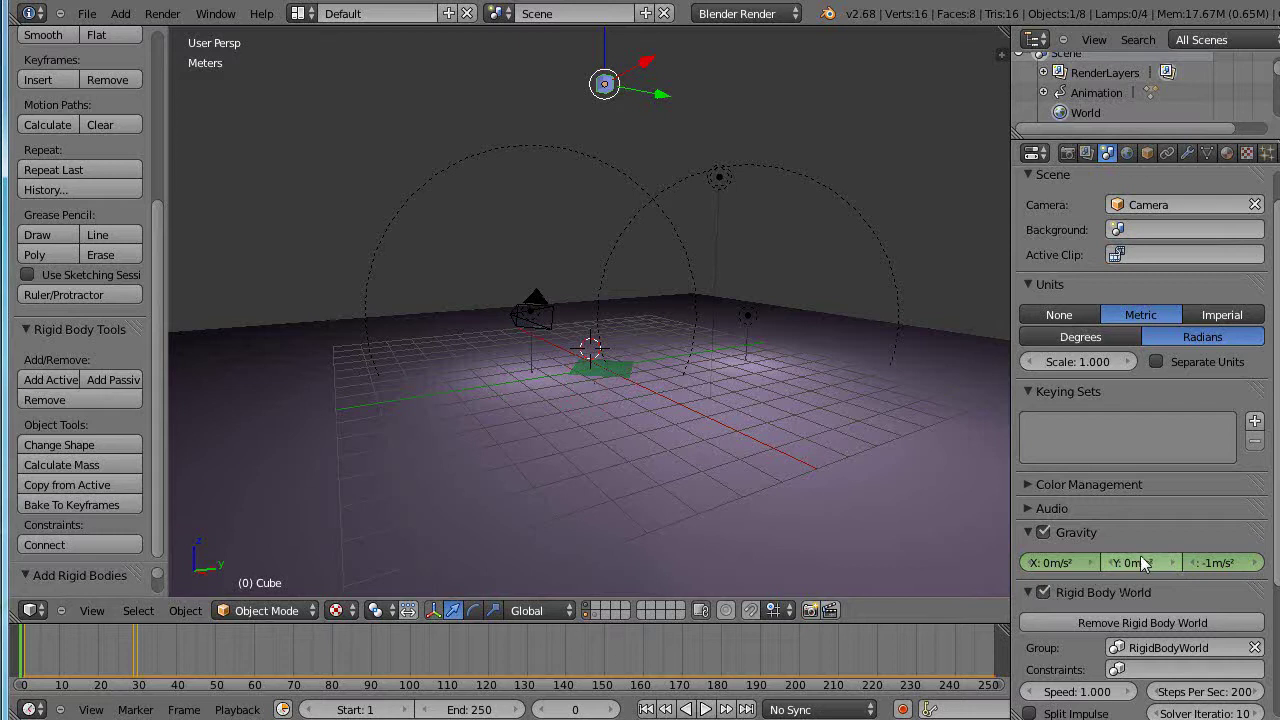
pyautogui.click(1140, 563)
pyautogui.write('5')
pyautogui.press('Return')
pyautogui.moveTo(617, 247); pyautogui.dragTo(447, 412, button='middle')
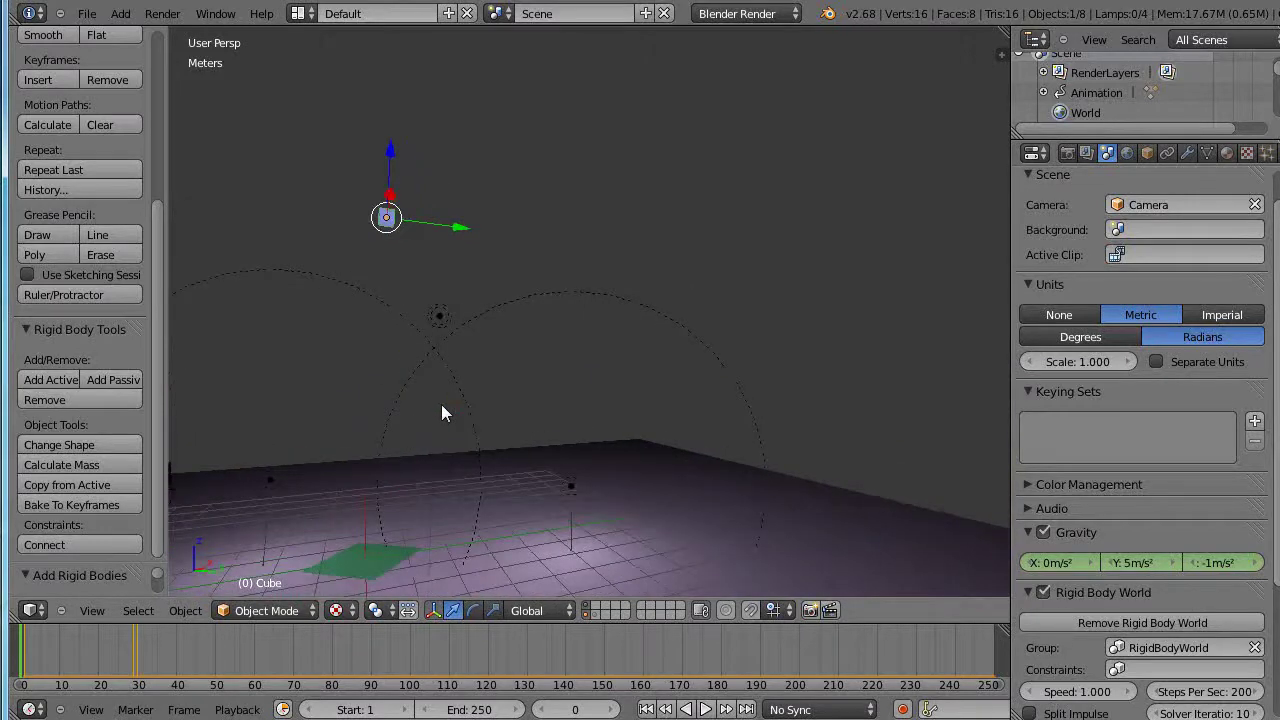
# Test the sideways gravity by playing and stopping the animation, then return to frame 1.
pyautogui.hotkey('alt', 'a')
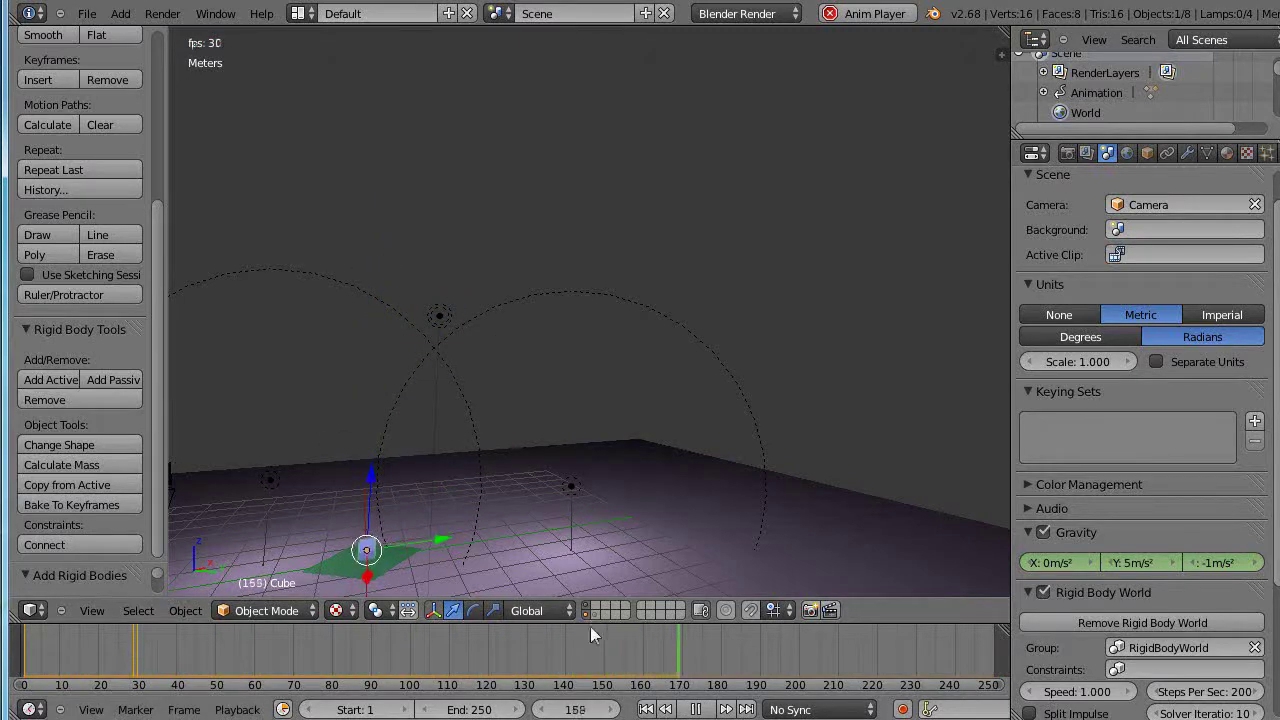
pyautogui.click(26, 668)
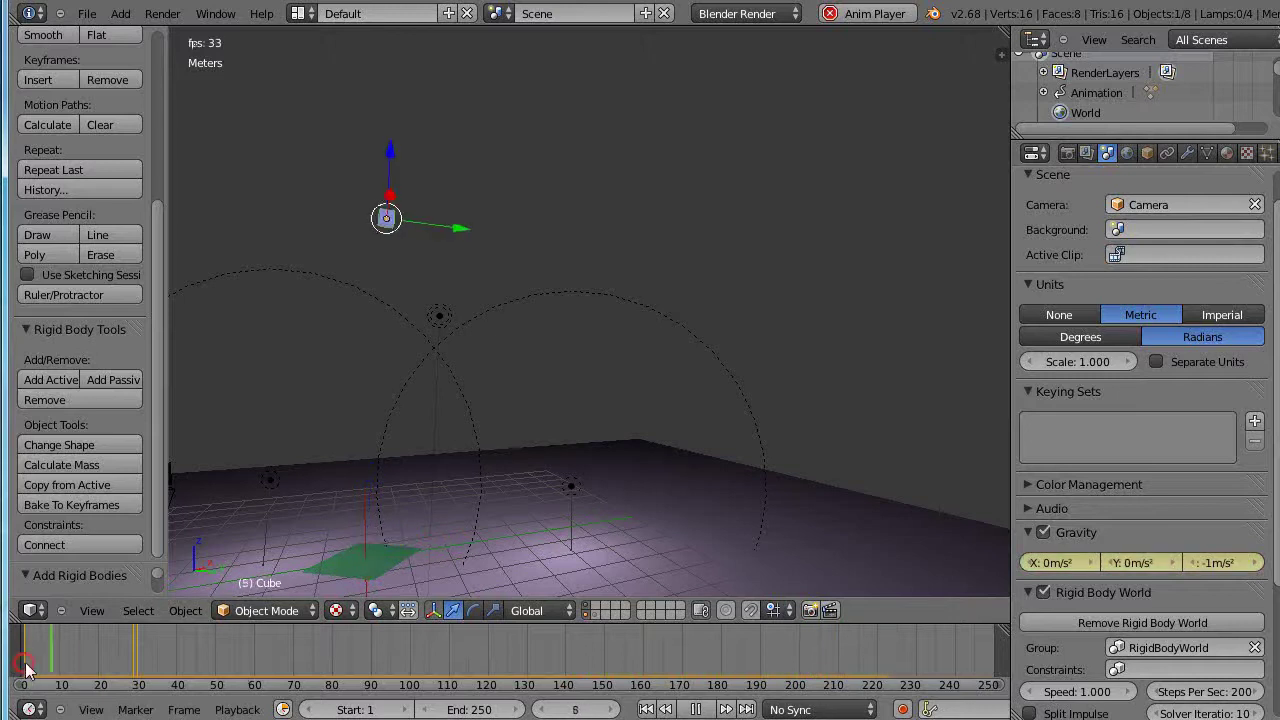
pyautogui.press('Escape')
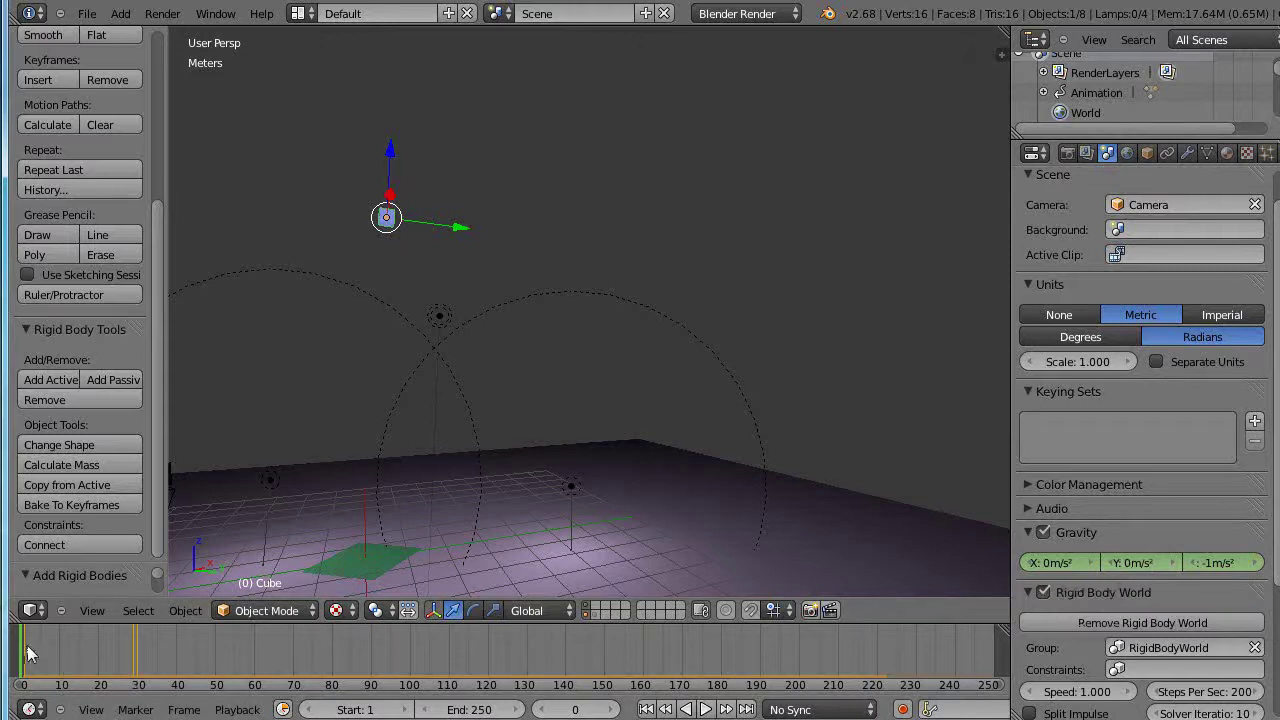
pyautogui.press('Up')
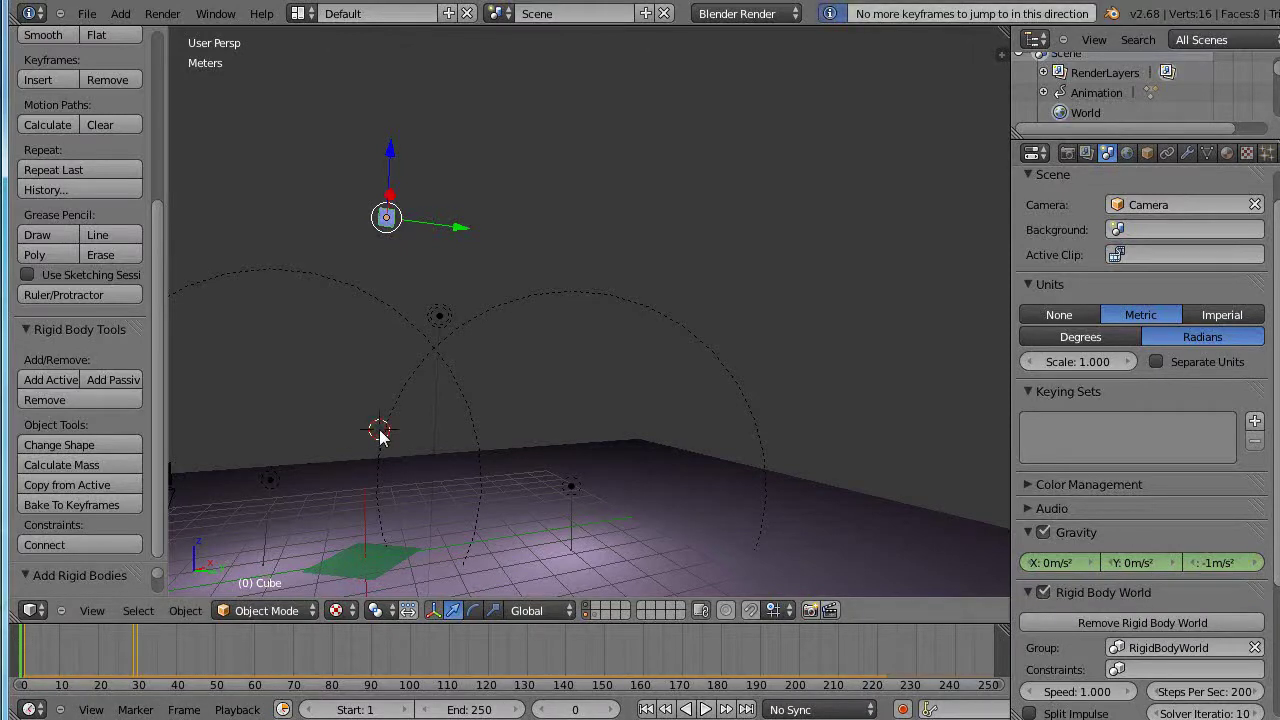
pyautogui.hotkey('alt', 'a')
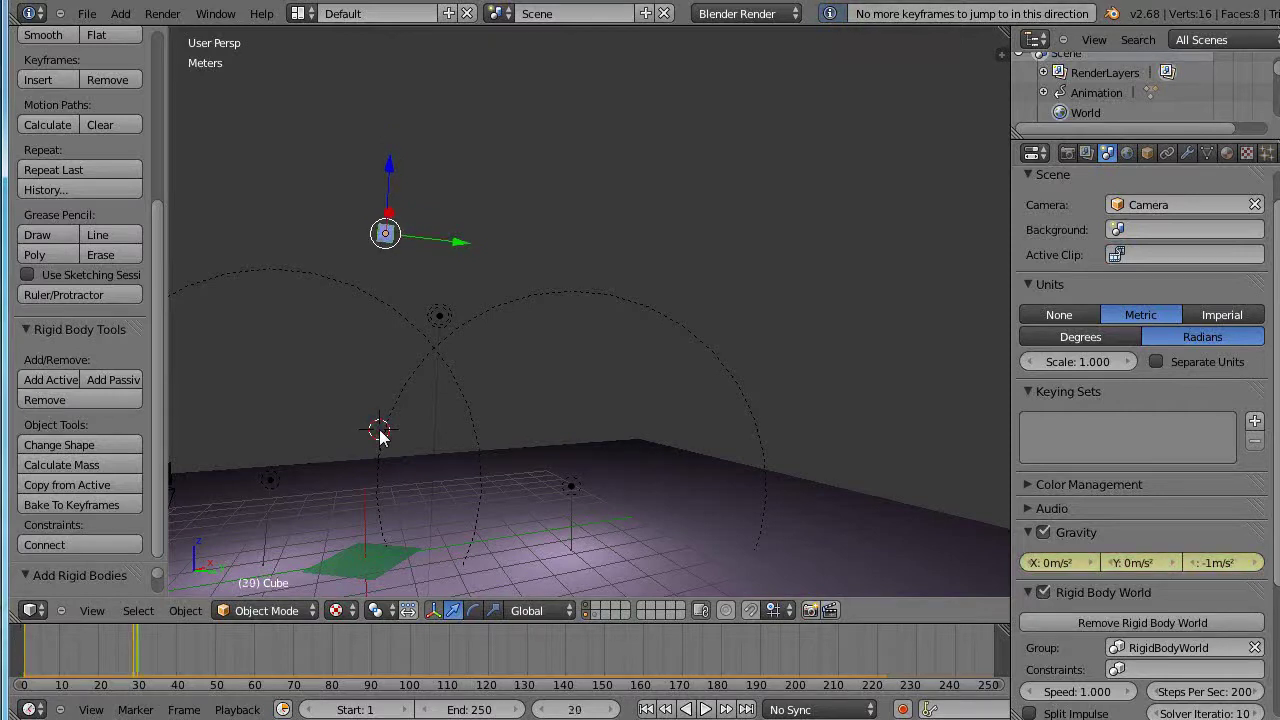
pyautogui.hotkey('shift', 'Left')
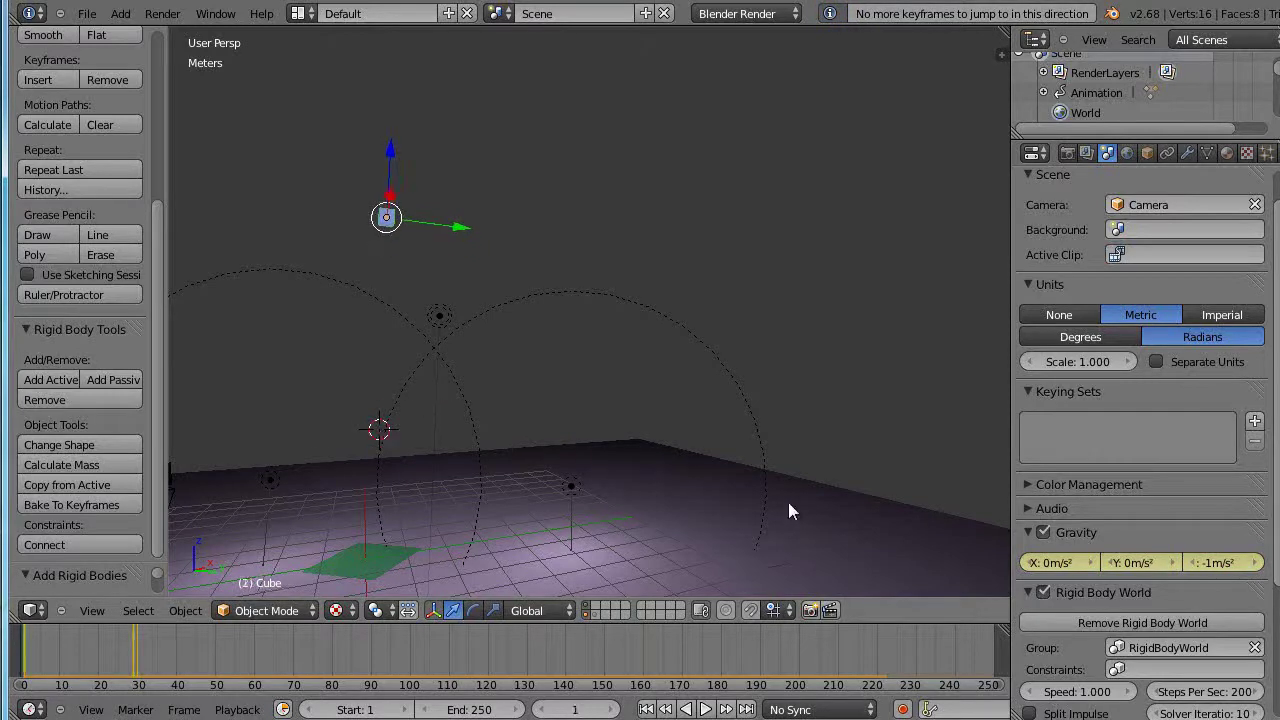
# Re-enter gravity Y as 5 on frame 1.
pyautogui.click(1136, 560)
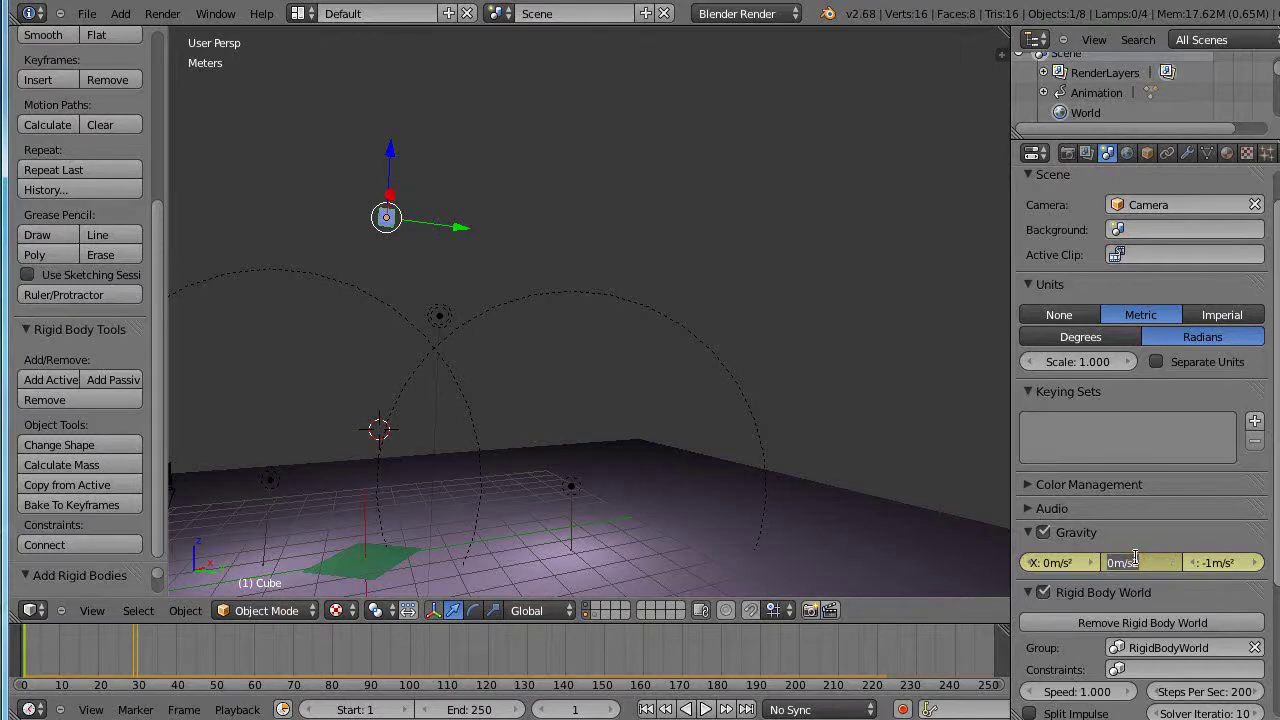
pyautogui.press('BackSpace')
pyautogui.write('5')
pyautogui.press('Return')
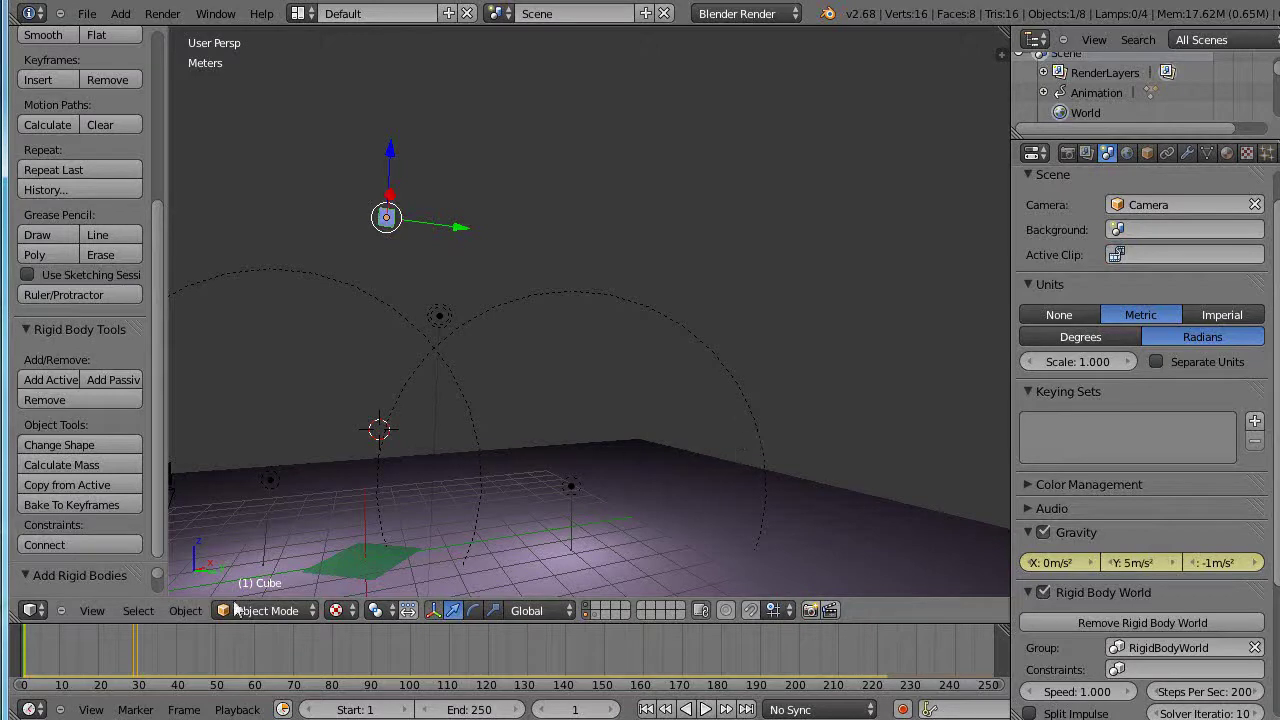
# Preview the sideways-gravity fall, then lower the cube's starting height above the floor.
pyautogui.hotkey('alt', 'a')
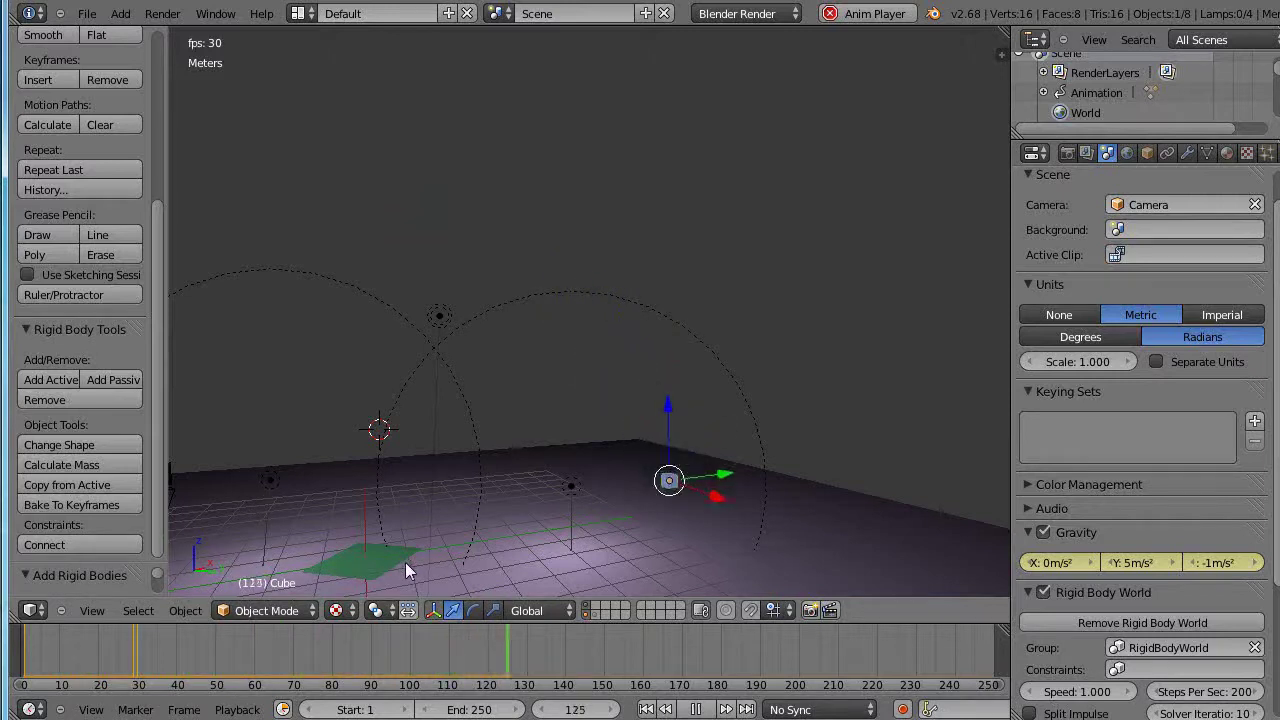
pyautogui.press('BackSpace')
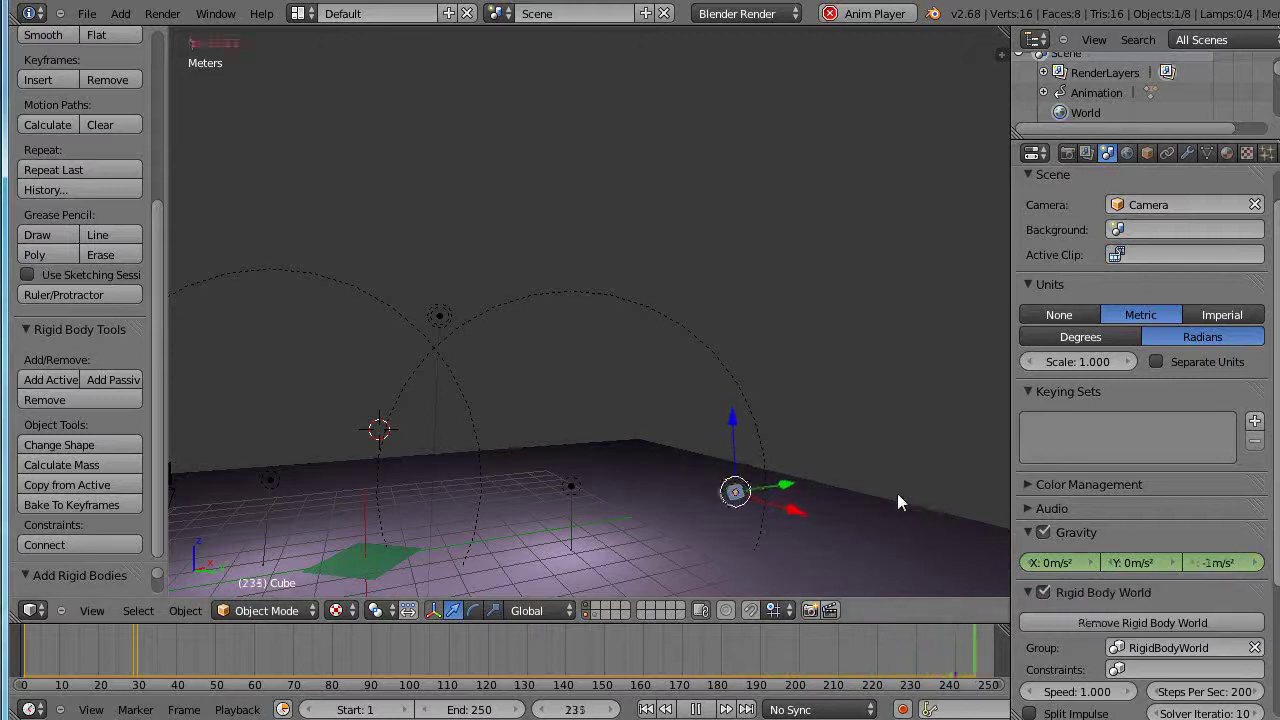
pyautogui.press('Escape')
pyautogui.moveTo(852, 488); pyautogui.dragTo(891, 392, button='middle')
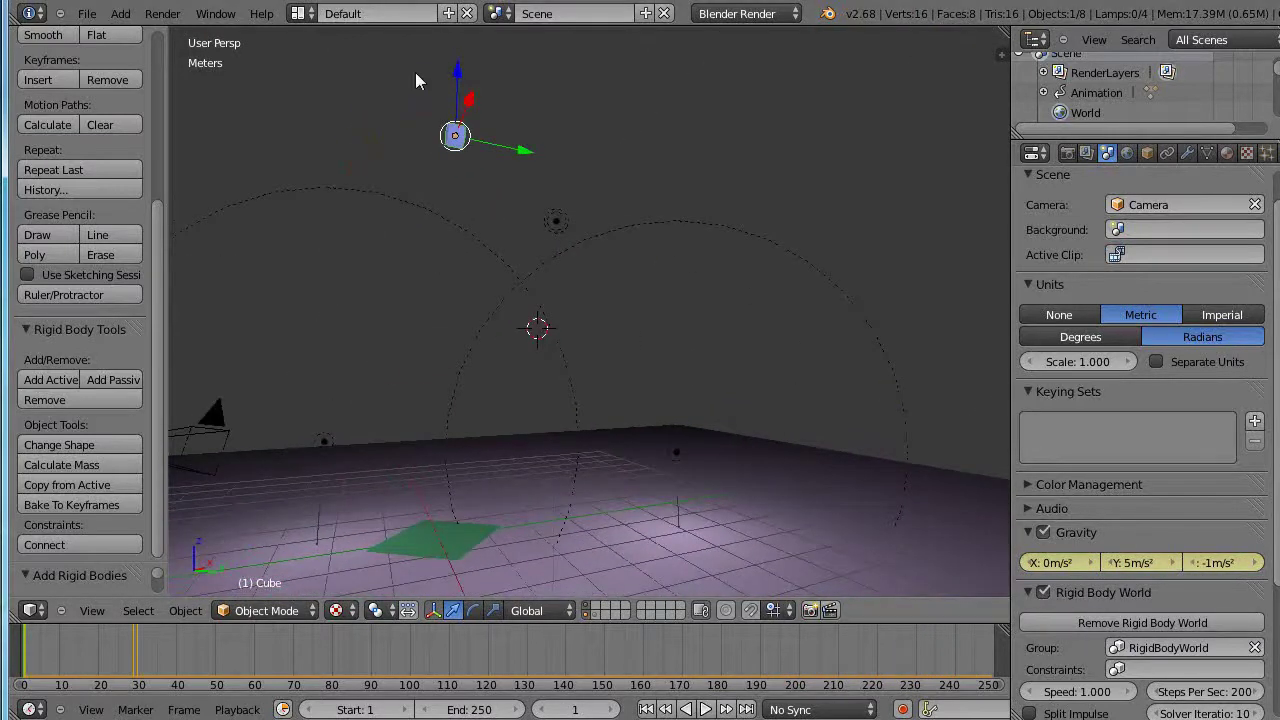
pyautogui.moveTo(458, 78); pyautogui.dragTo(458, 253)
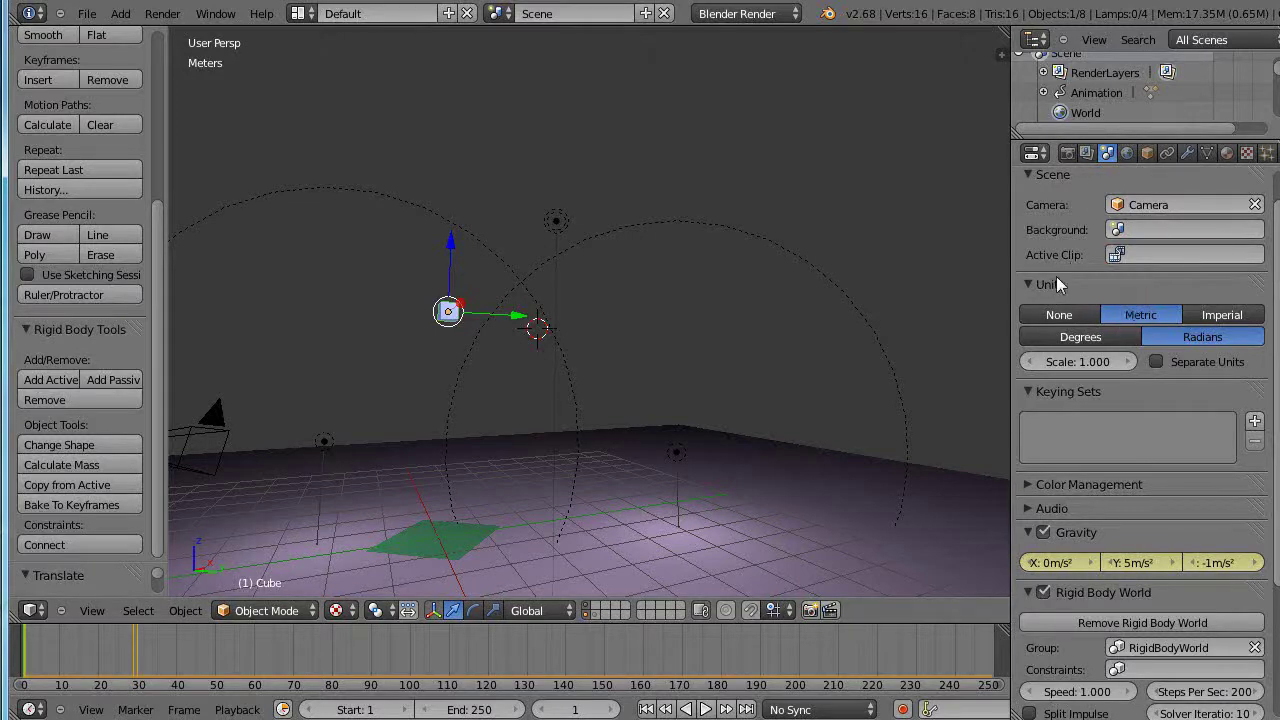
# Show the cube's rigid body physics: Active, 1 kg mass, Convex Hull, friction 0.5, bounciness 0.
pyautogui.moveTo(1010, 279)
pyautogui.mouseDown()
pyautogui.moveTo(909, 294)
pyautogui.moveTo(1002, 298)
pyautogui.mouseUp()
pyautogui.click(1276, 154)
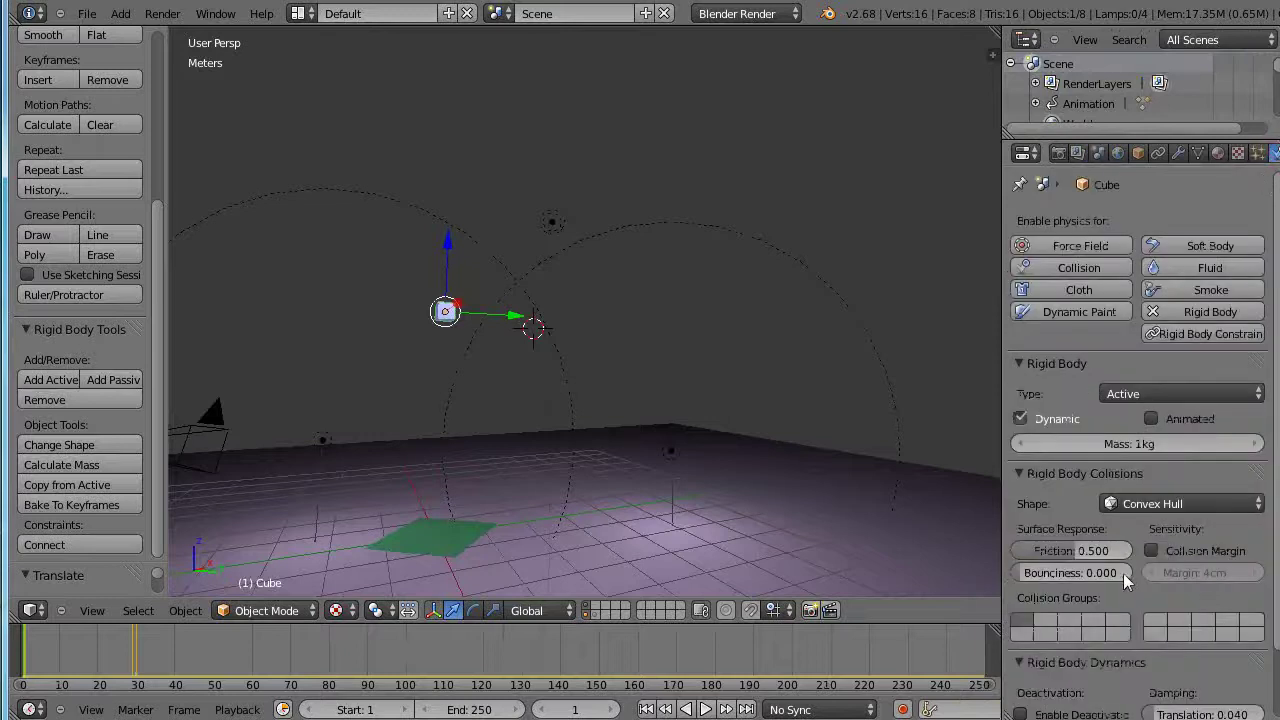
pyautogui.scroll(-2, 1121, 573)
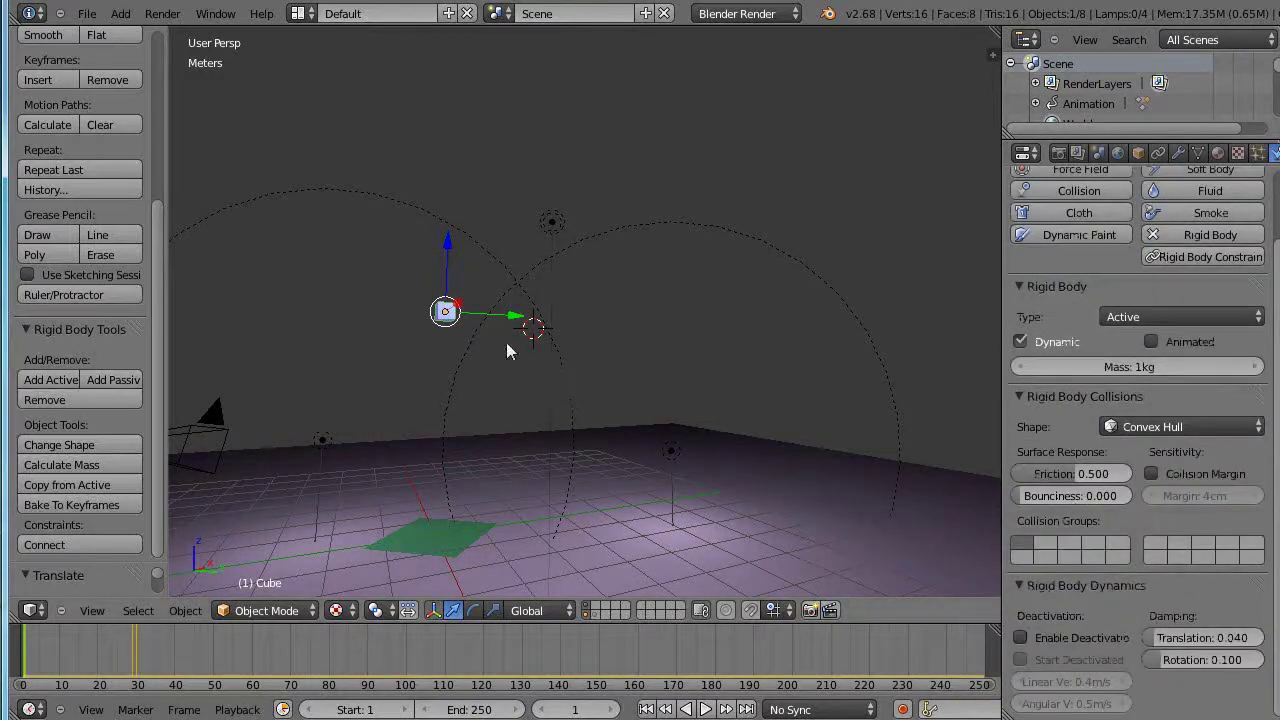